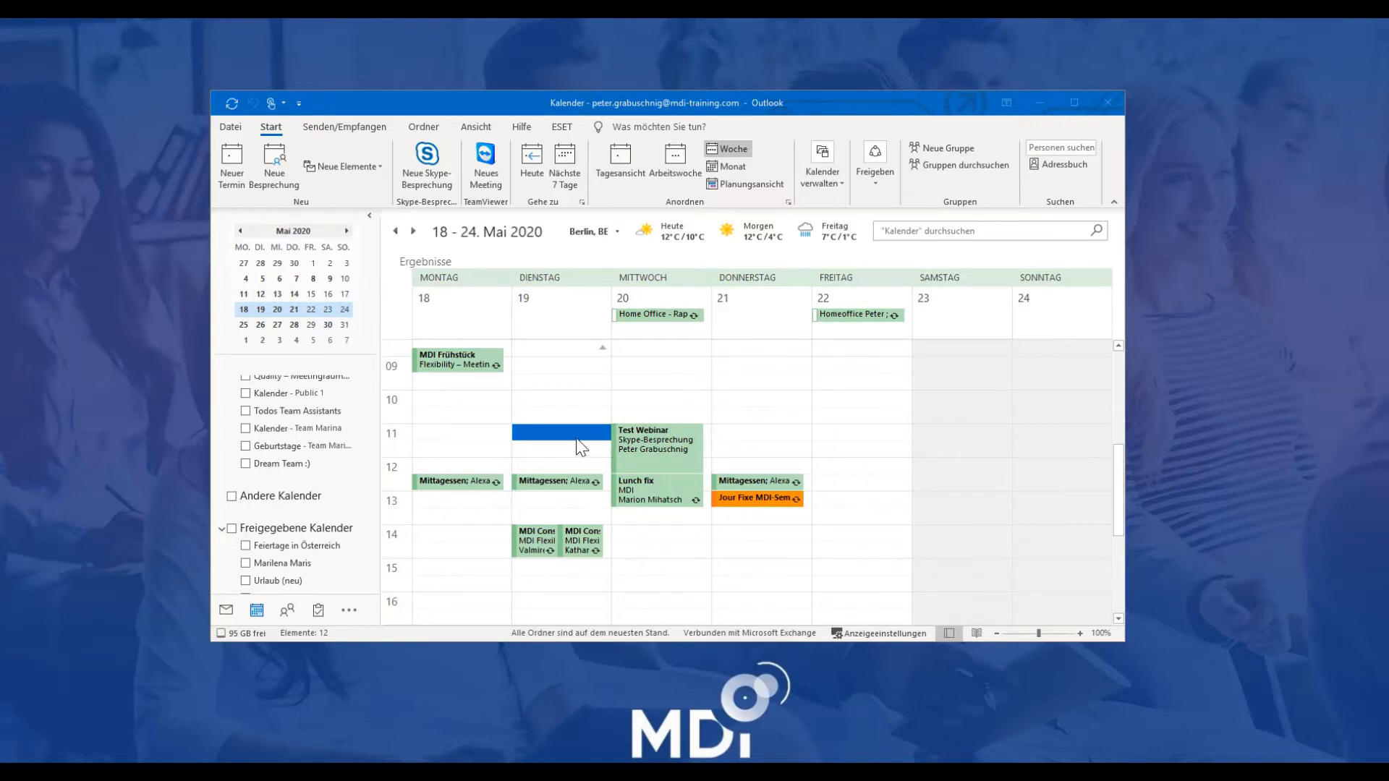
Step: Create a new Skype meeting in the calendar for Tuesday 19 May 2020 from 11:00 to 12:30
left_click(646, 443)
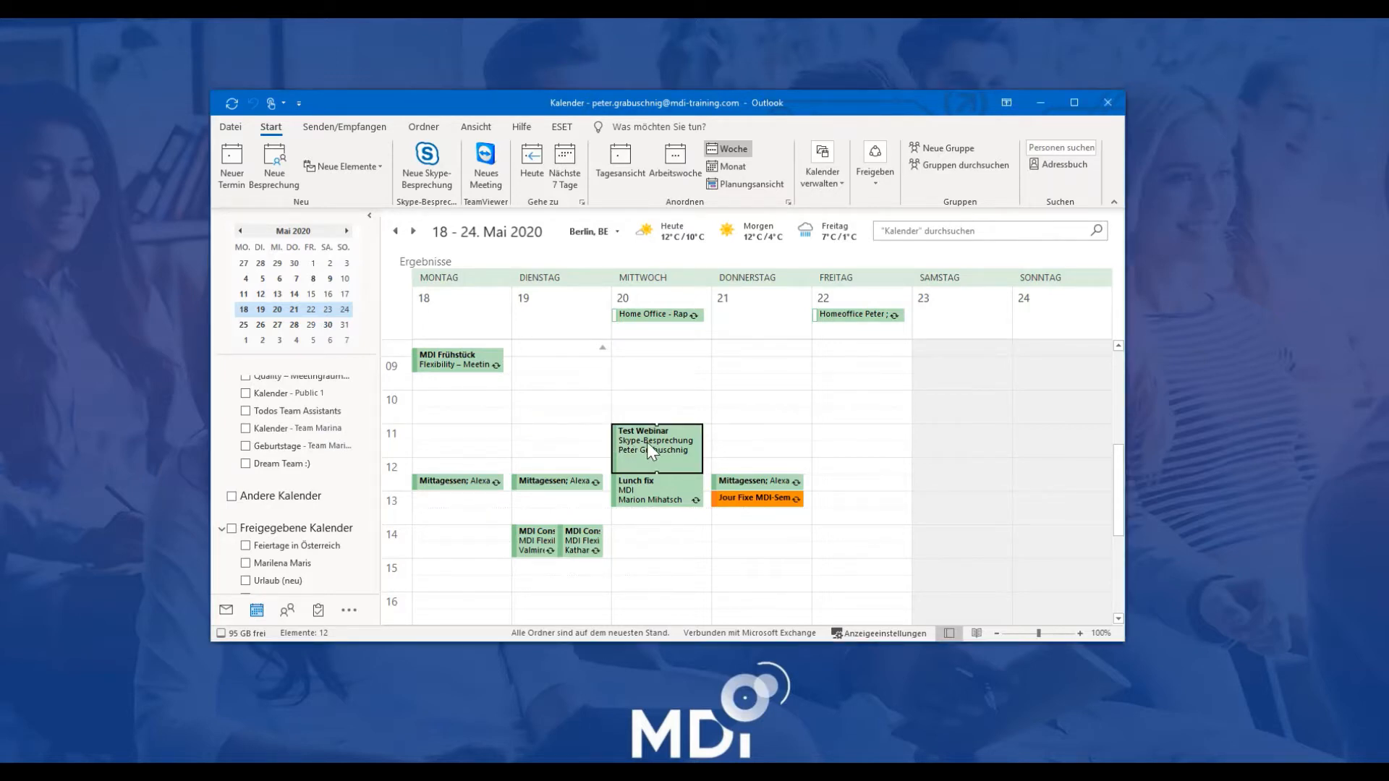
left_click(573, 434)
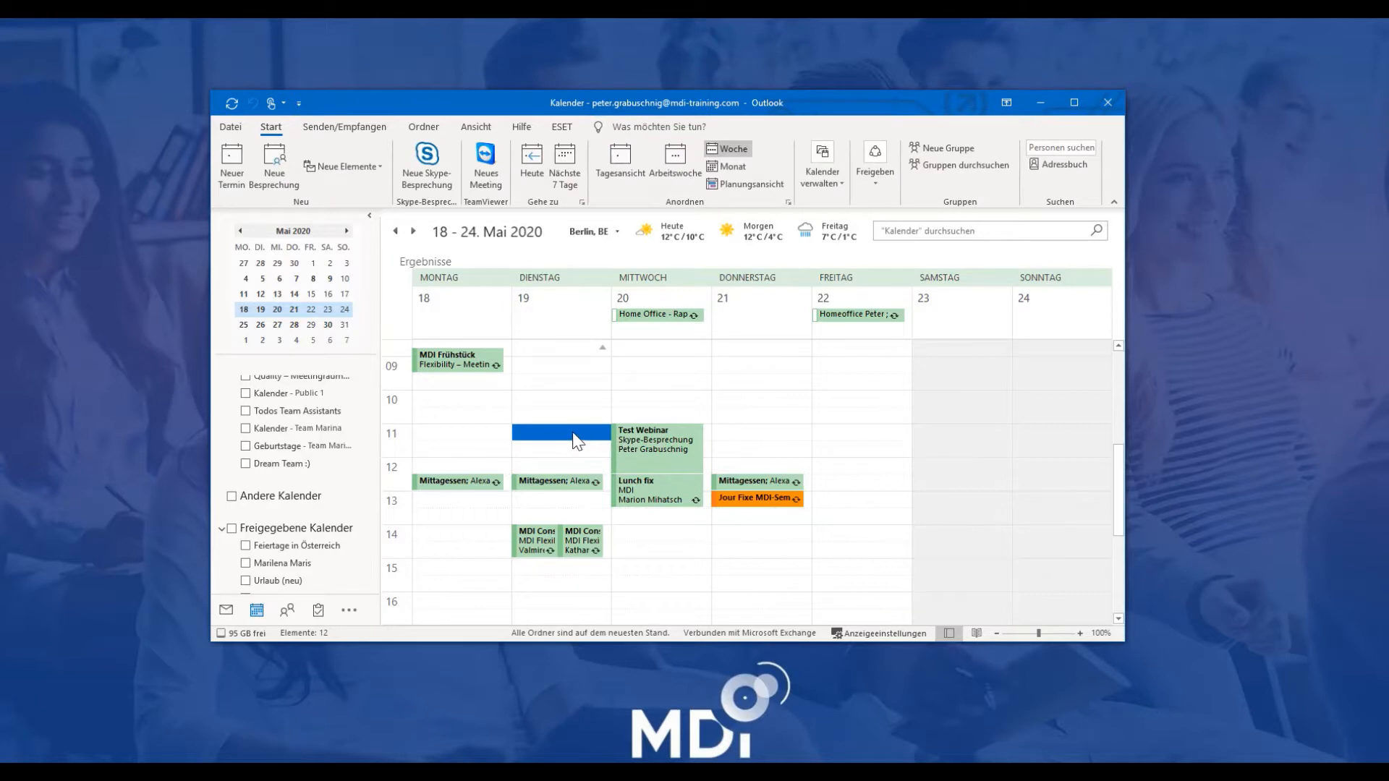
left_click_drag(570, 436, 562, 467)
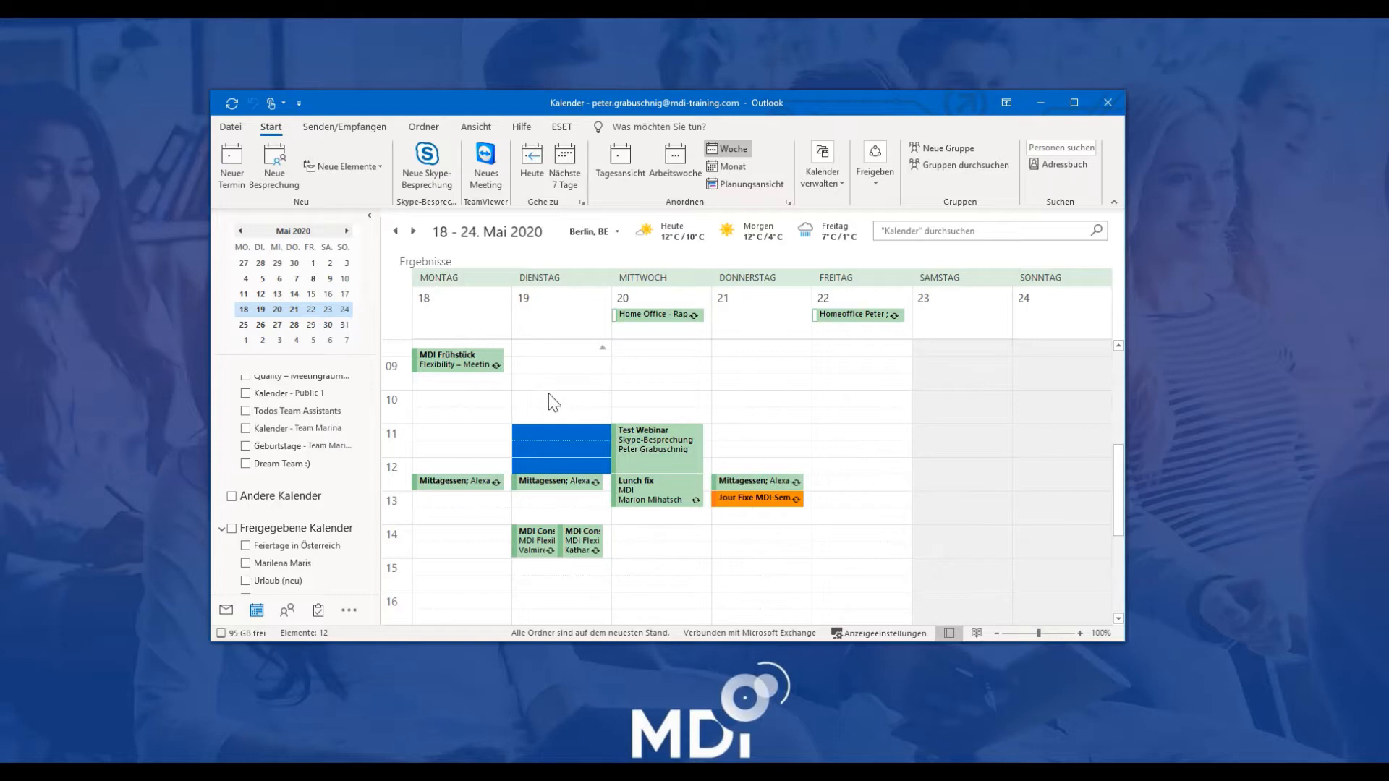
mouse_move(544, 531)
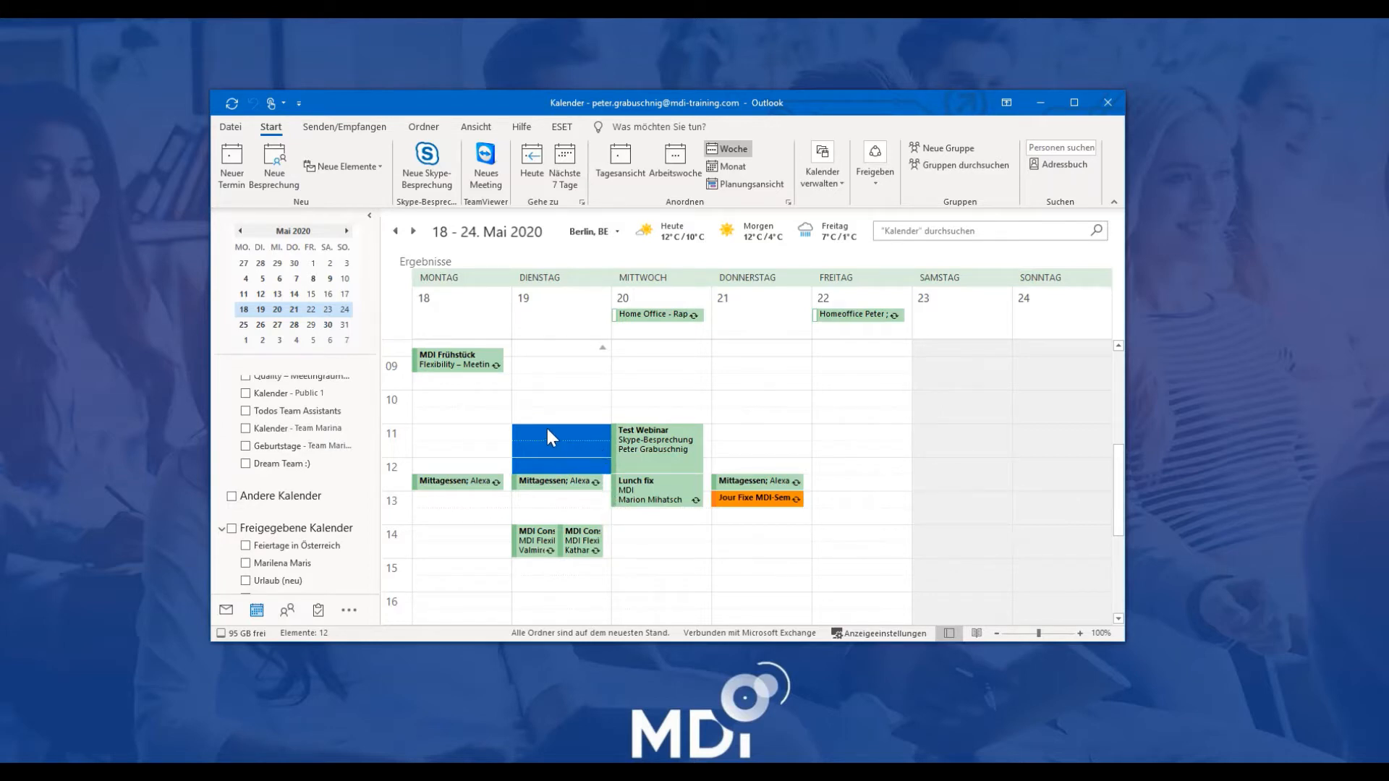
left_click(435, 180)
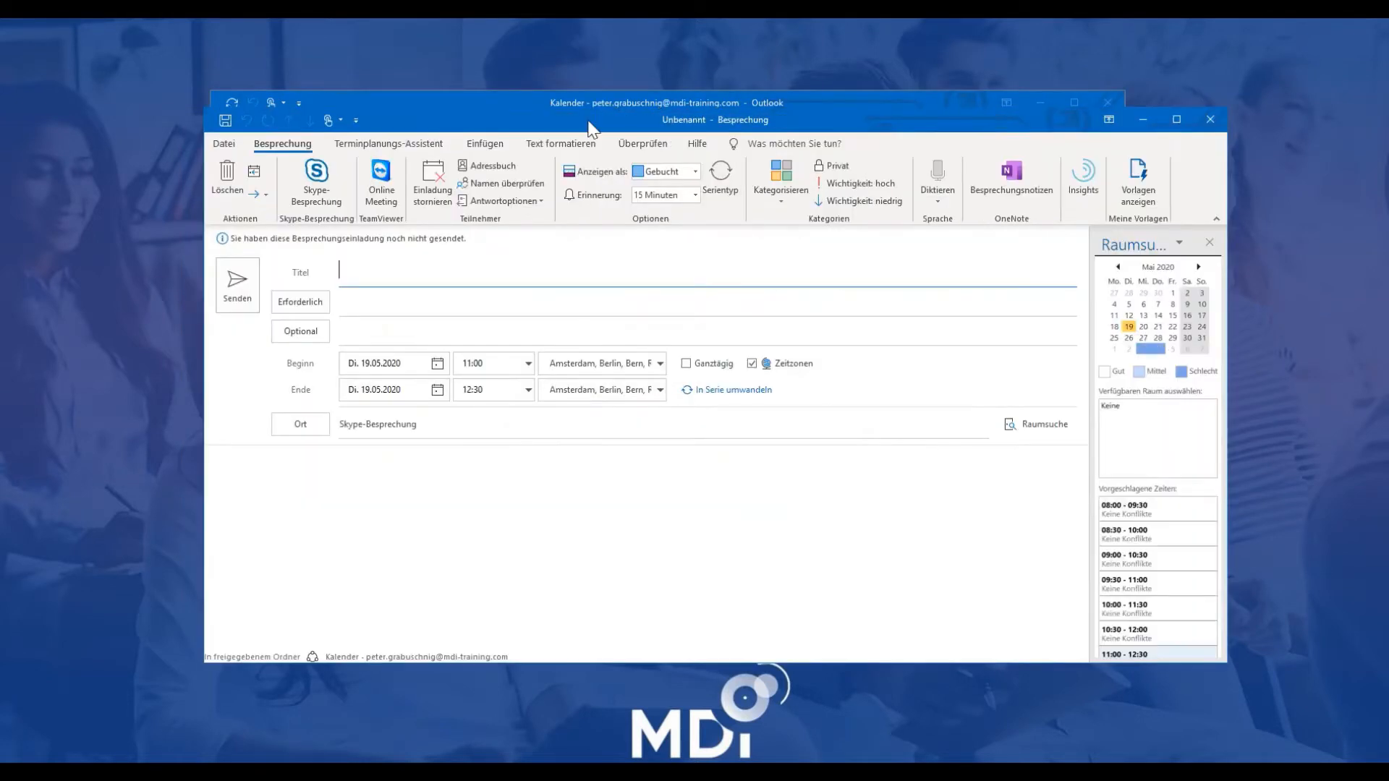
left_click_drag(589, 121, 534, 95)
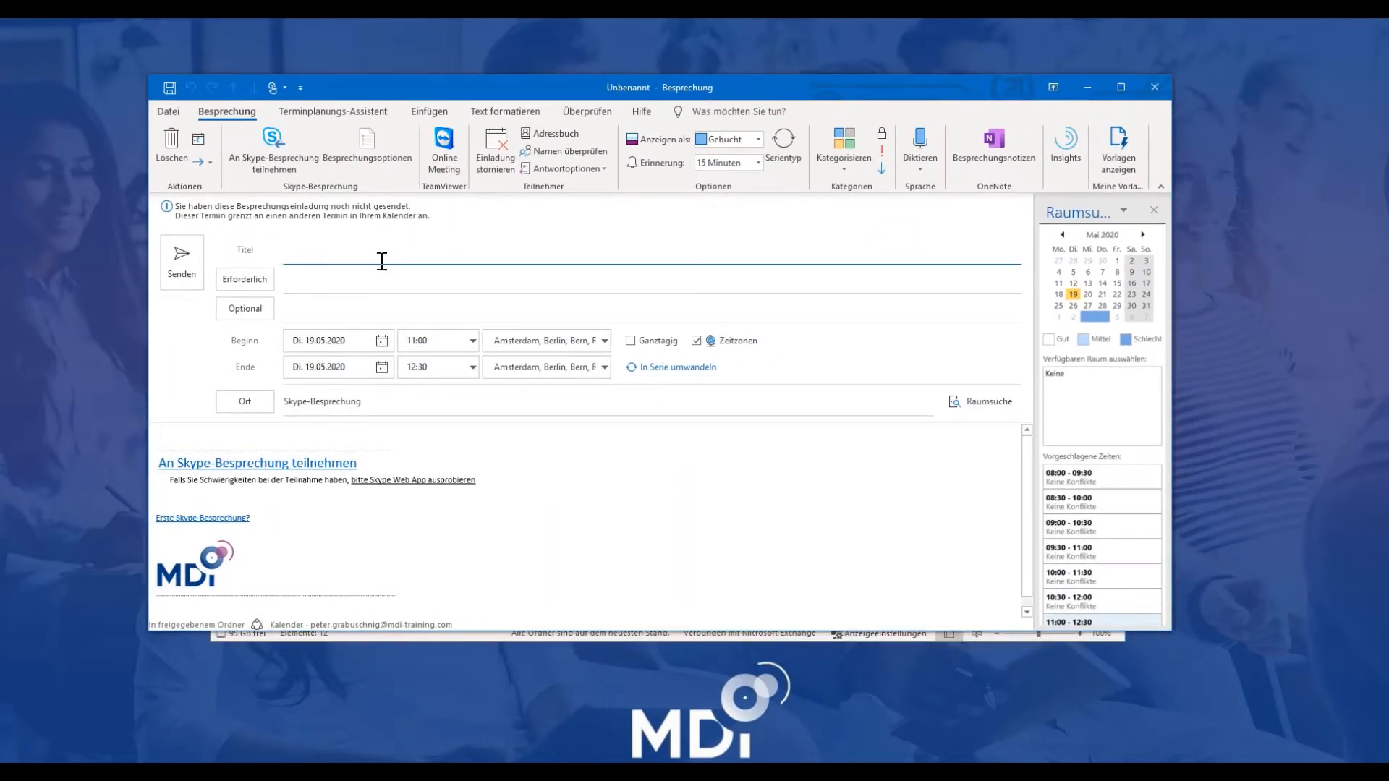
Step: Title the meeting "Test Webinar" and add the first three recently used contacts as required attendees
type("Test Webinar")
left_click(360, 279)
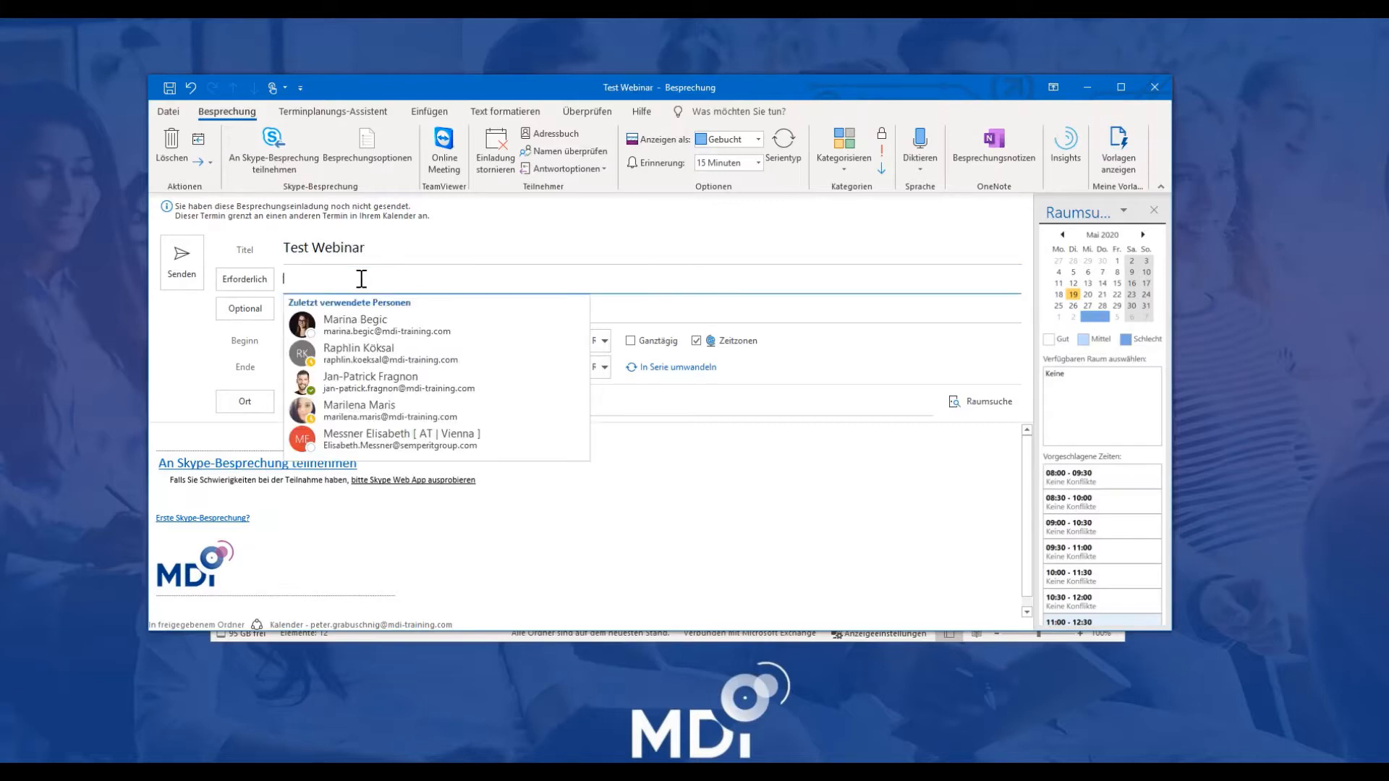
left_click(389, 326)
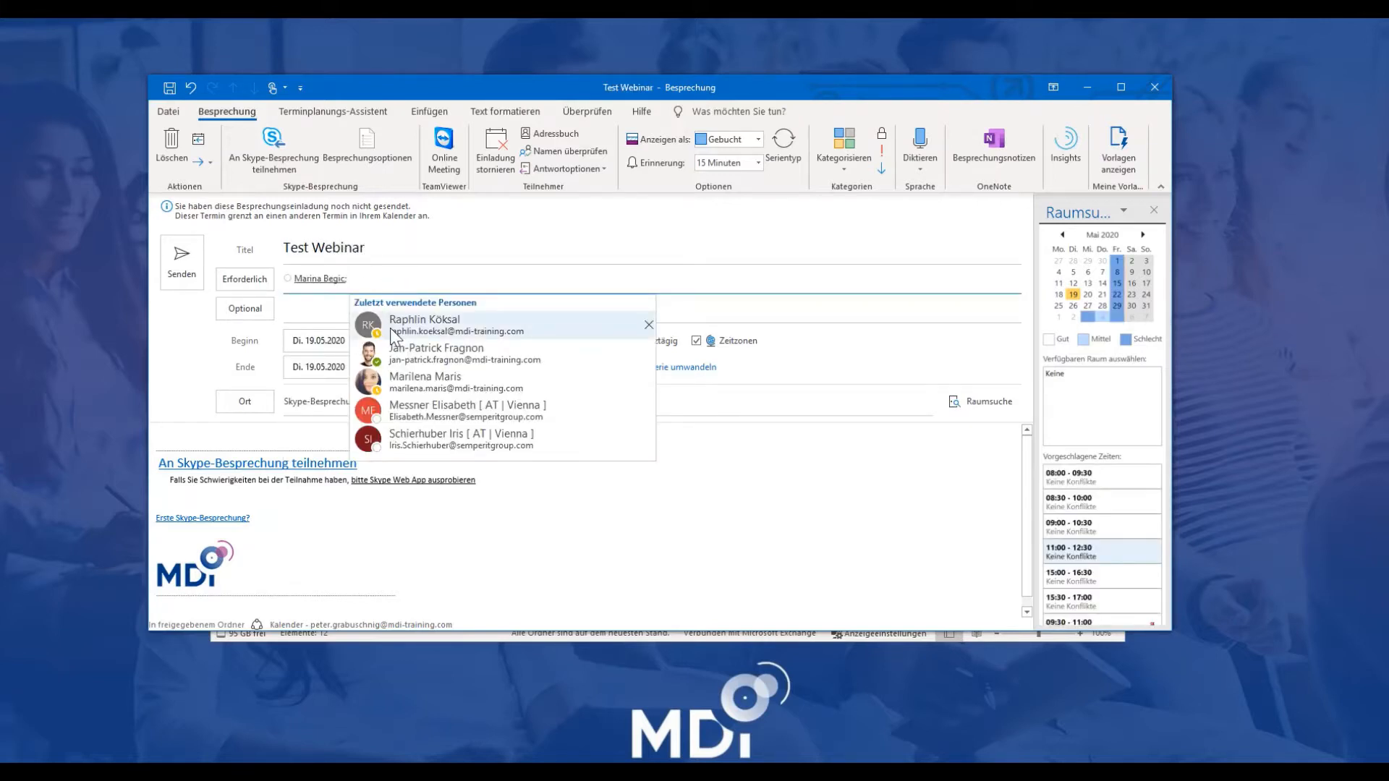
left_click(389, 327)
left_click(447, 332)
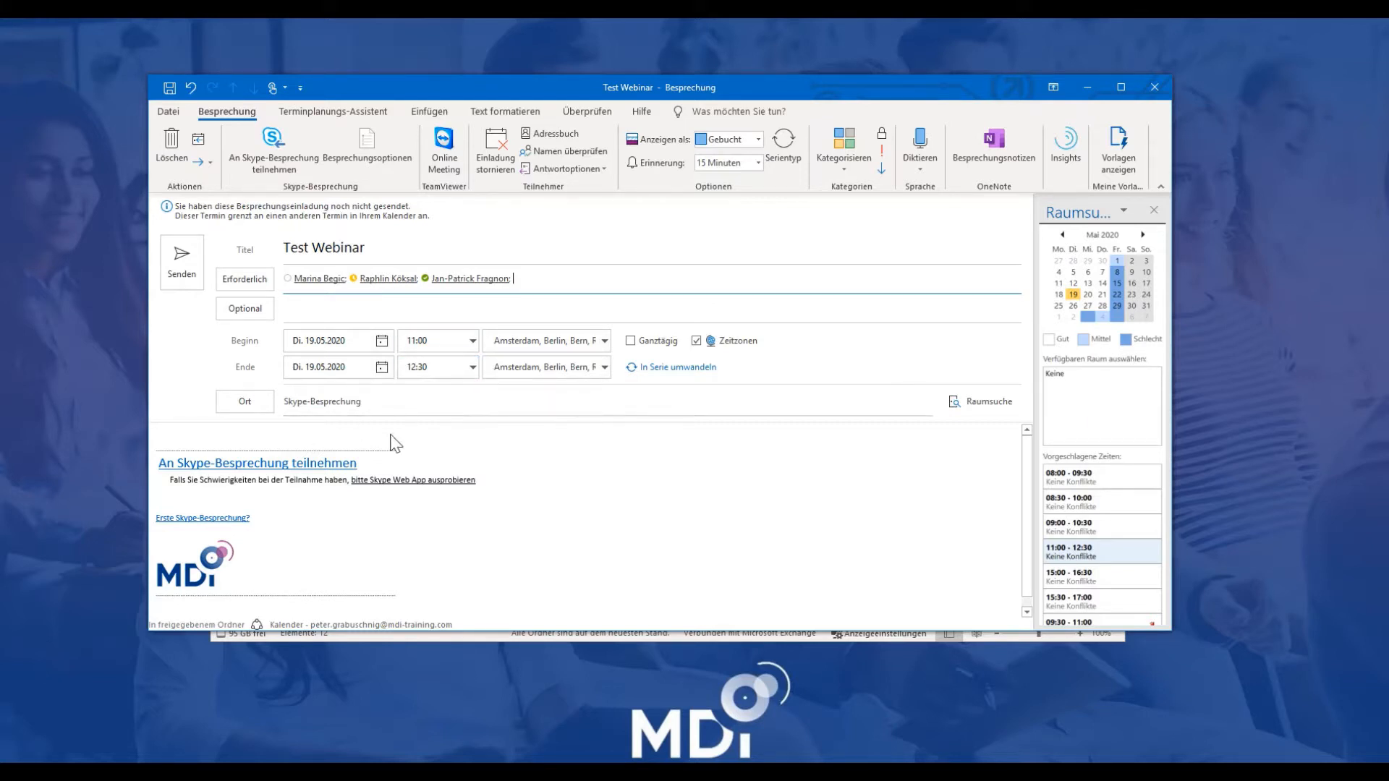
Step: Enter the text "This is a test Webinar" above the Skype join link in the invitation body
left_click(219, 434)
type("This is atest")
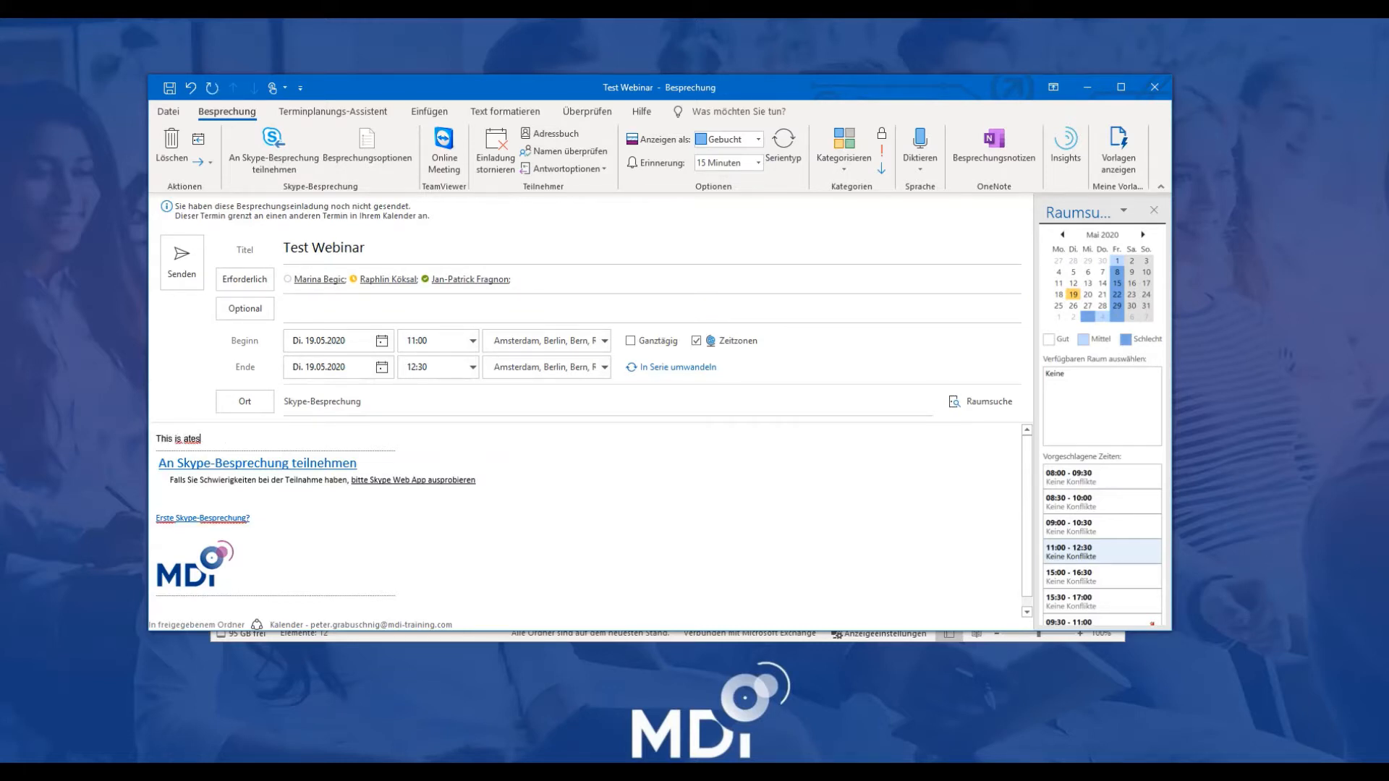
key("BackSpace")
key("BackSpace")
key("BackSpace")
type("test Webinar")
Step: In the Skype meeting options, limit presenters to people chosen by the organizer and add the last listed attendee as presenter
left_click(367, 148)
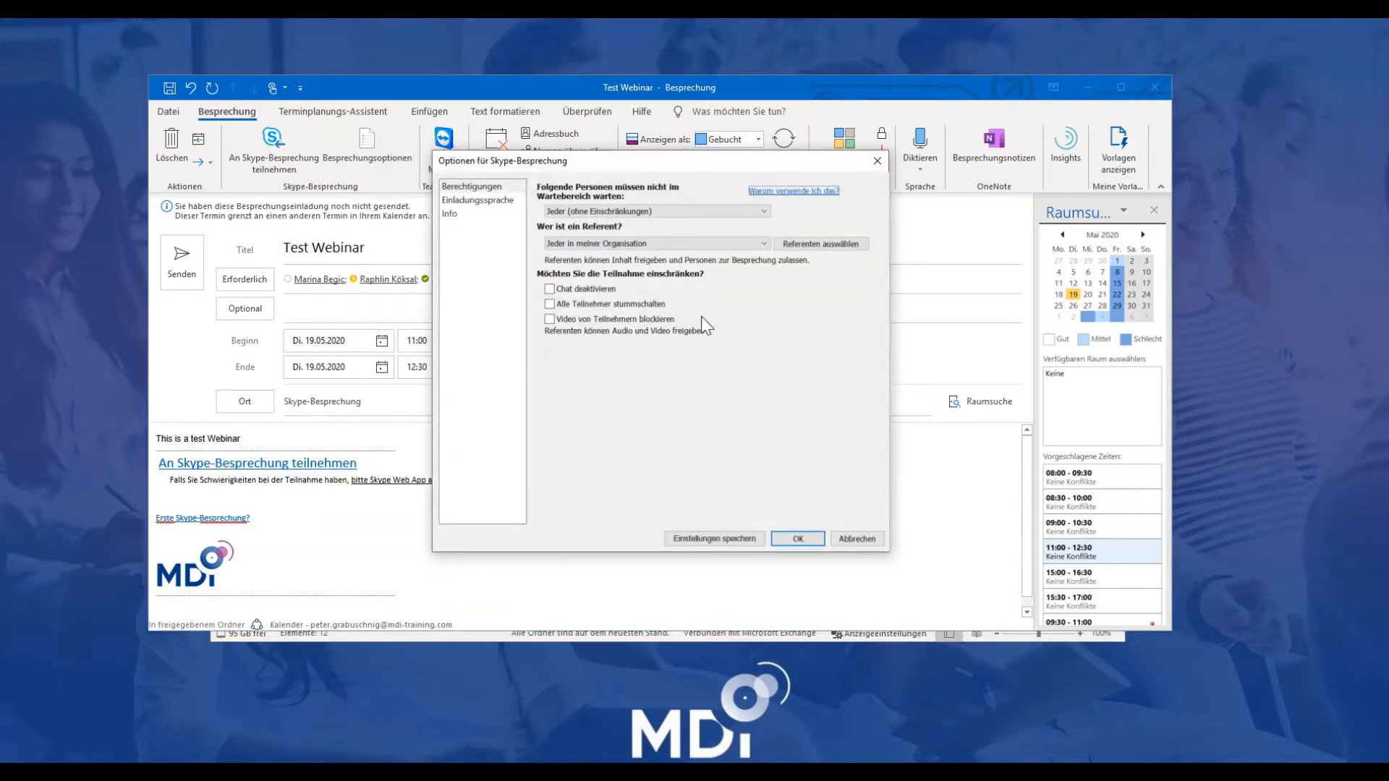
left_click(681, 243)
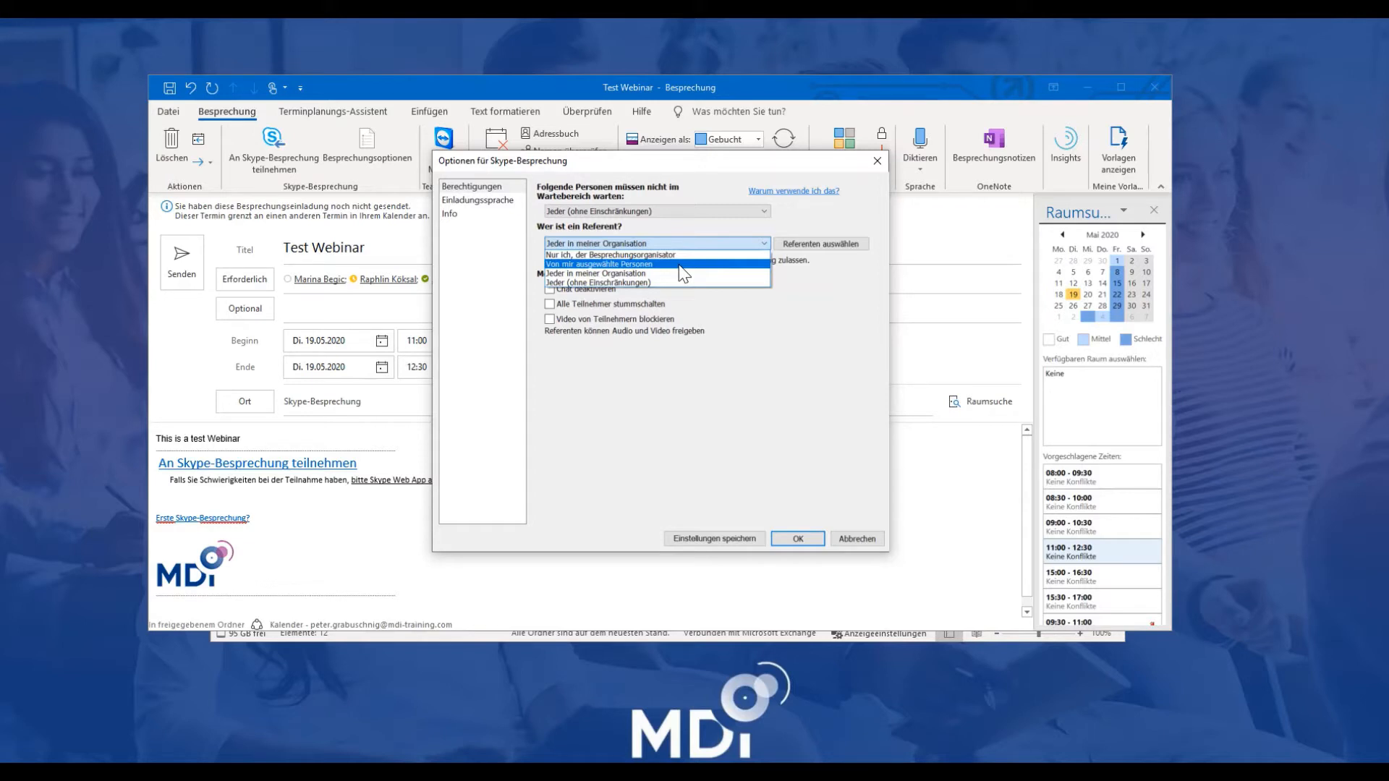
left_click(679, 264)
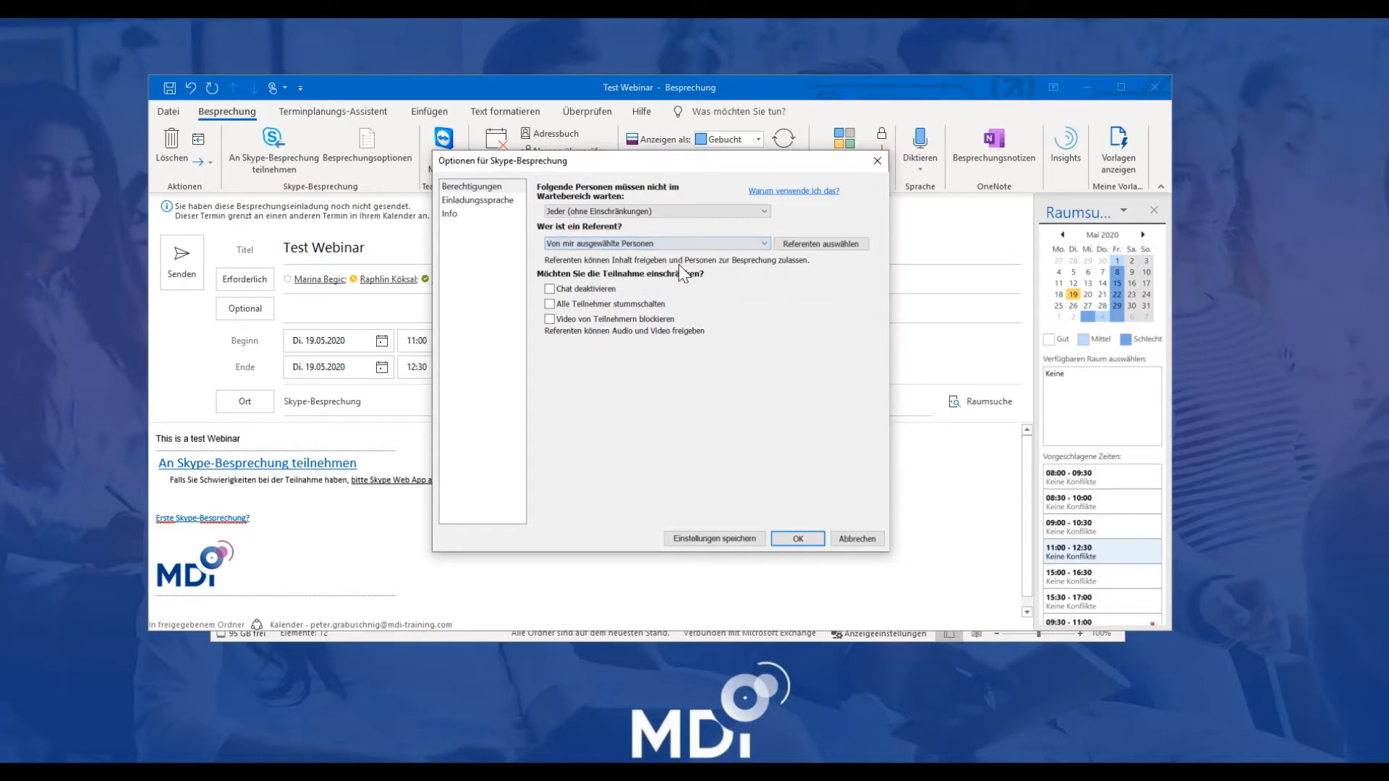
left_click(814, 245)
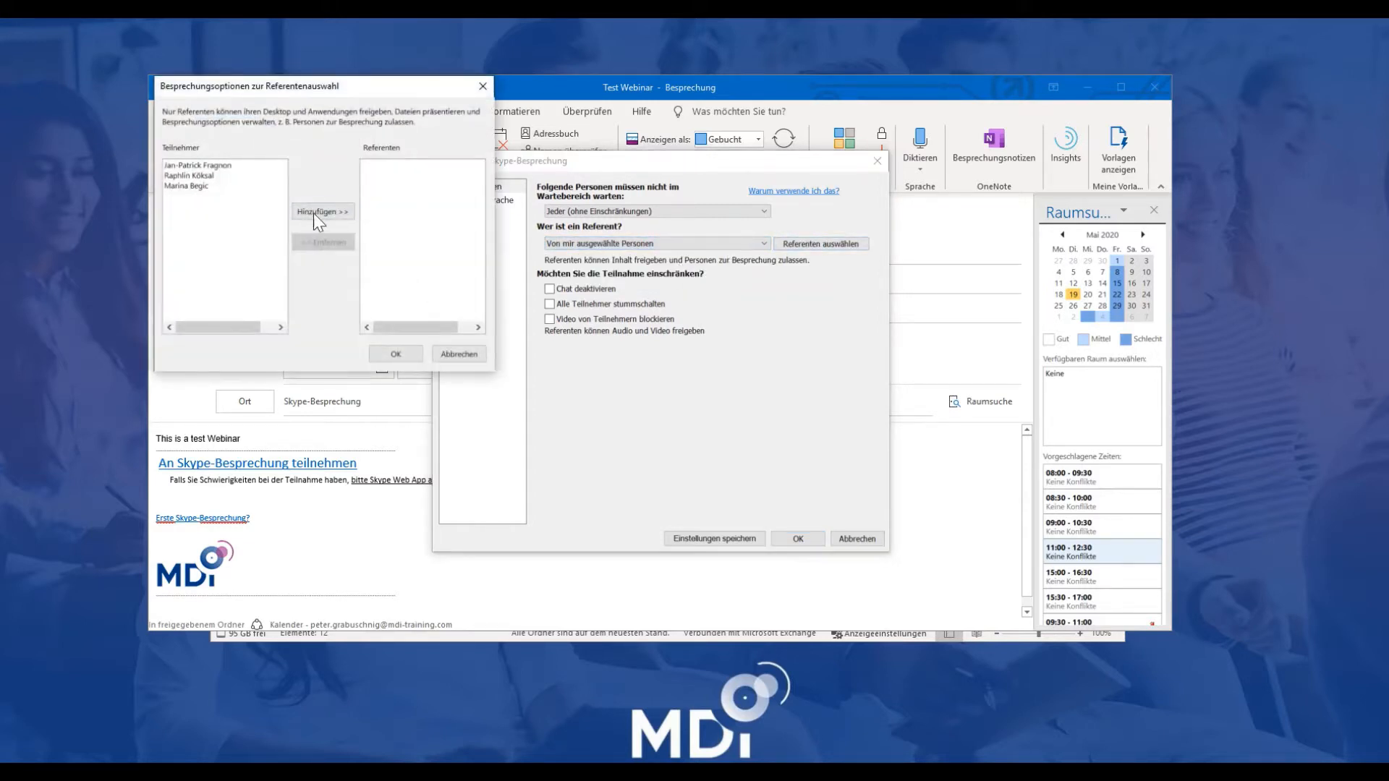
left_click(199, 186)
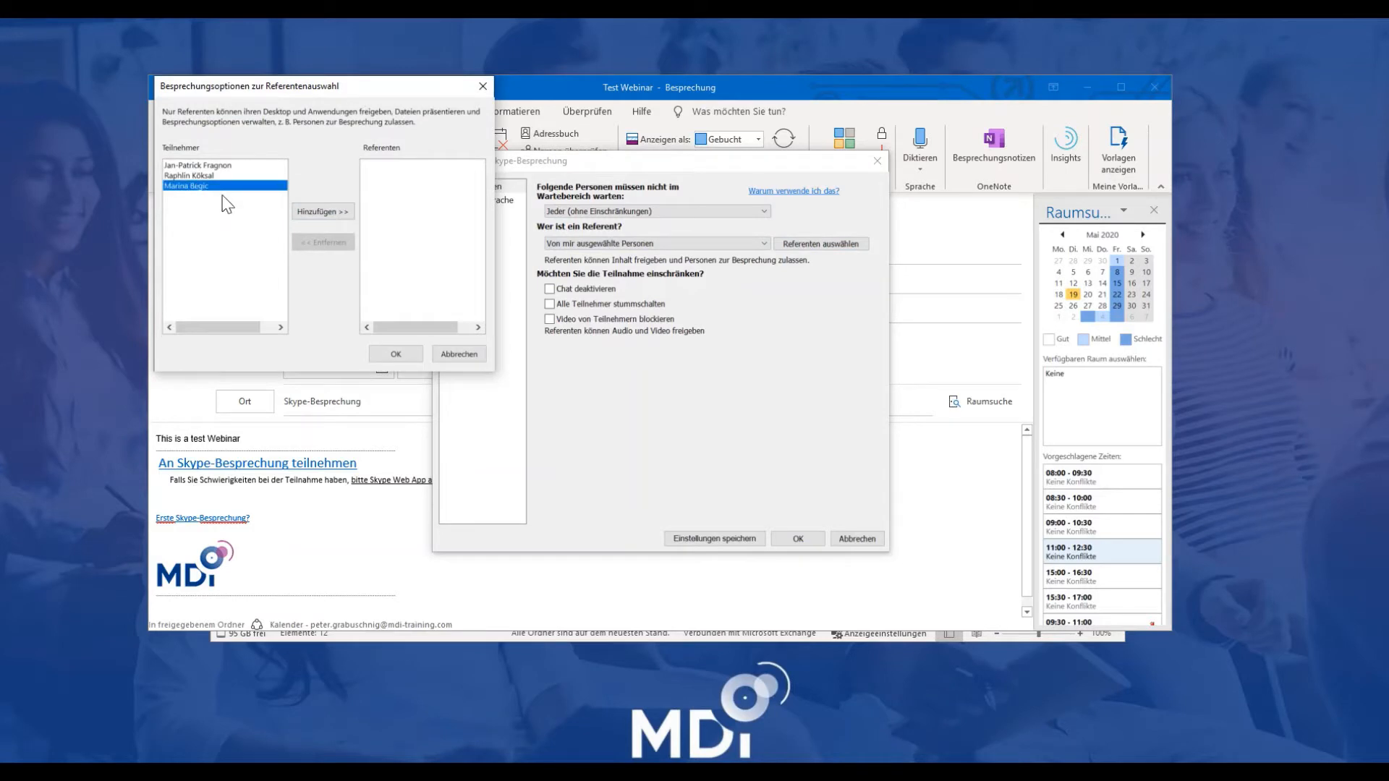
left_click(332, 207)
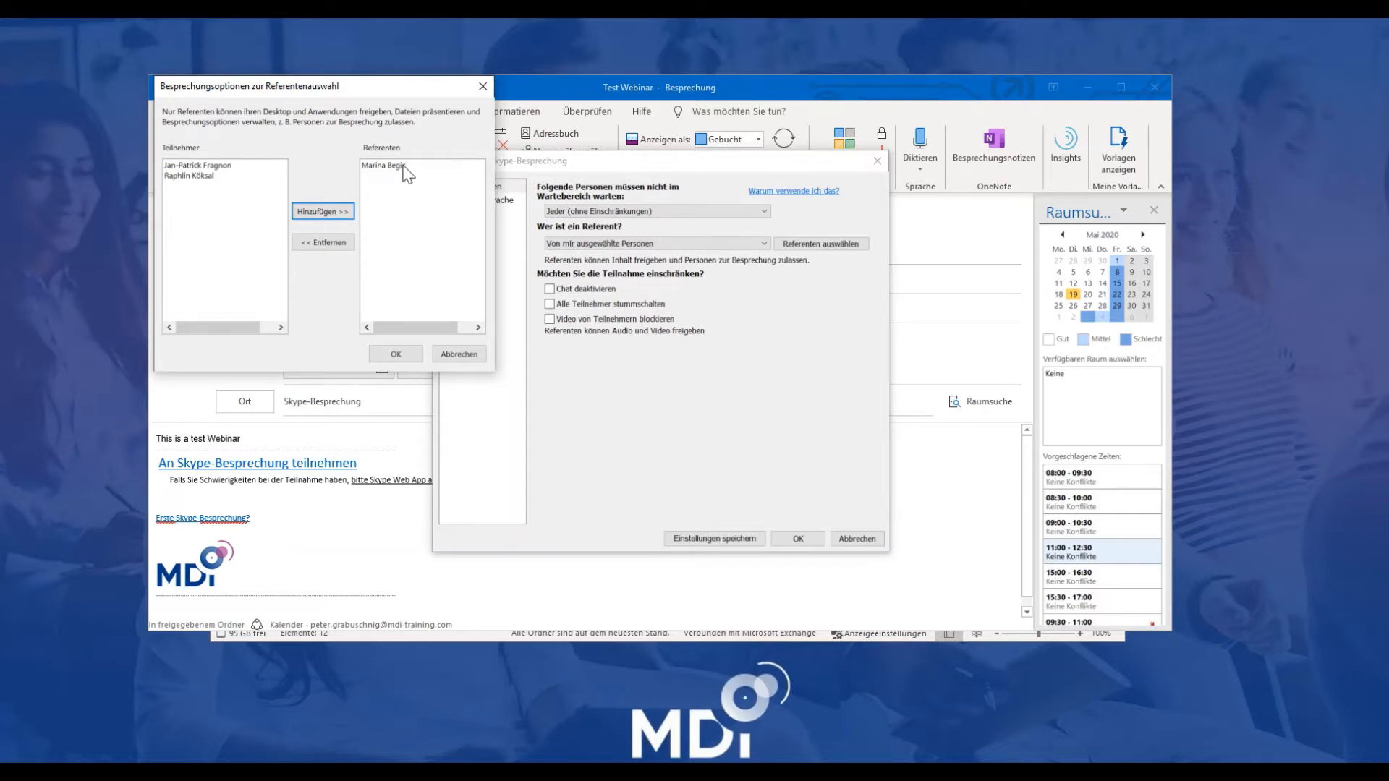
left_click(395, 355)
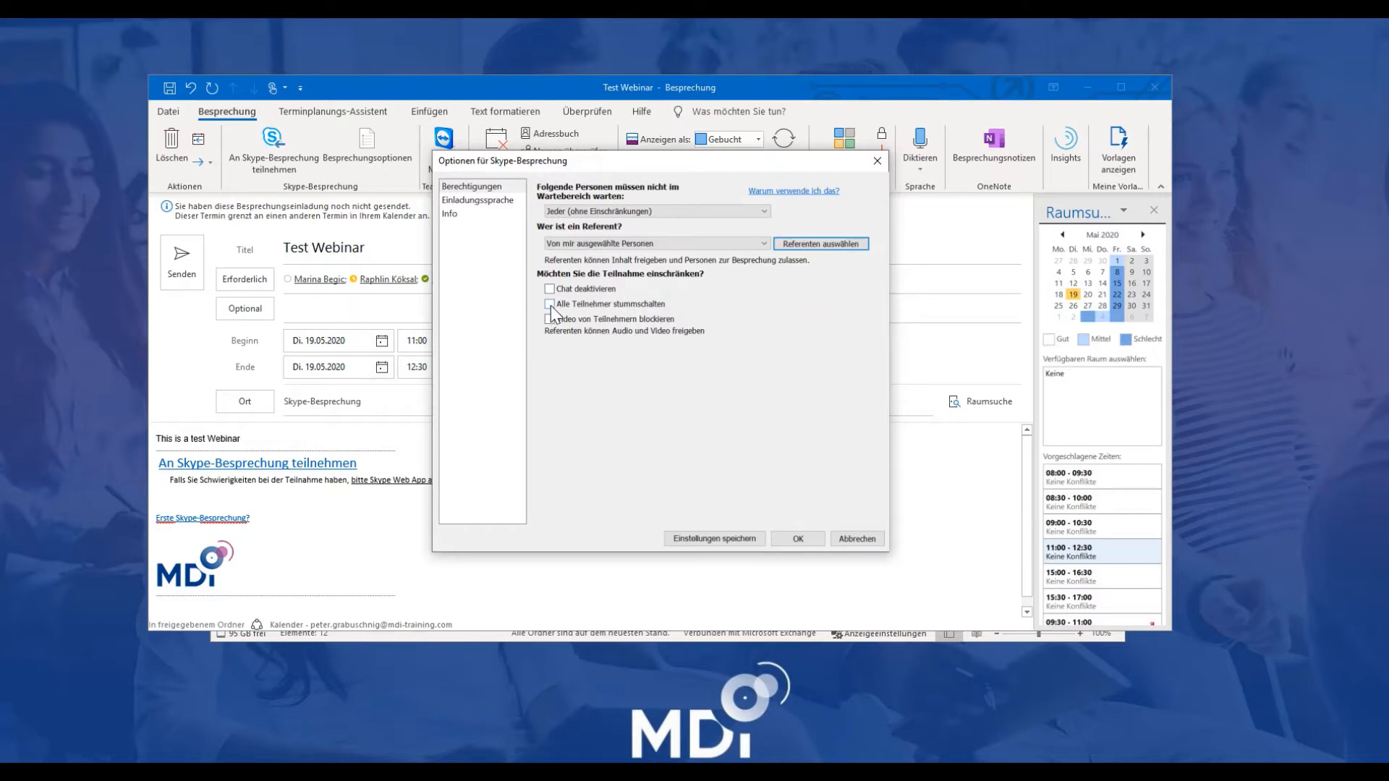
Step: Mute all attendees, set the meeting invitation language to English, and apply the Skype meeting options
left_click(550, 304)
left_click(498, 203)
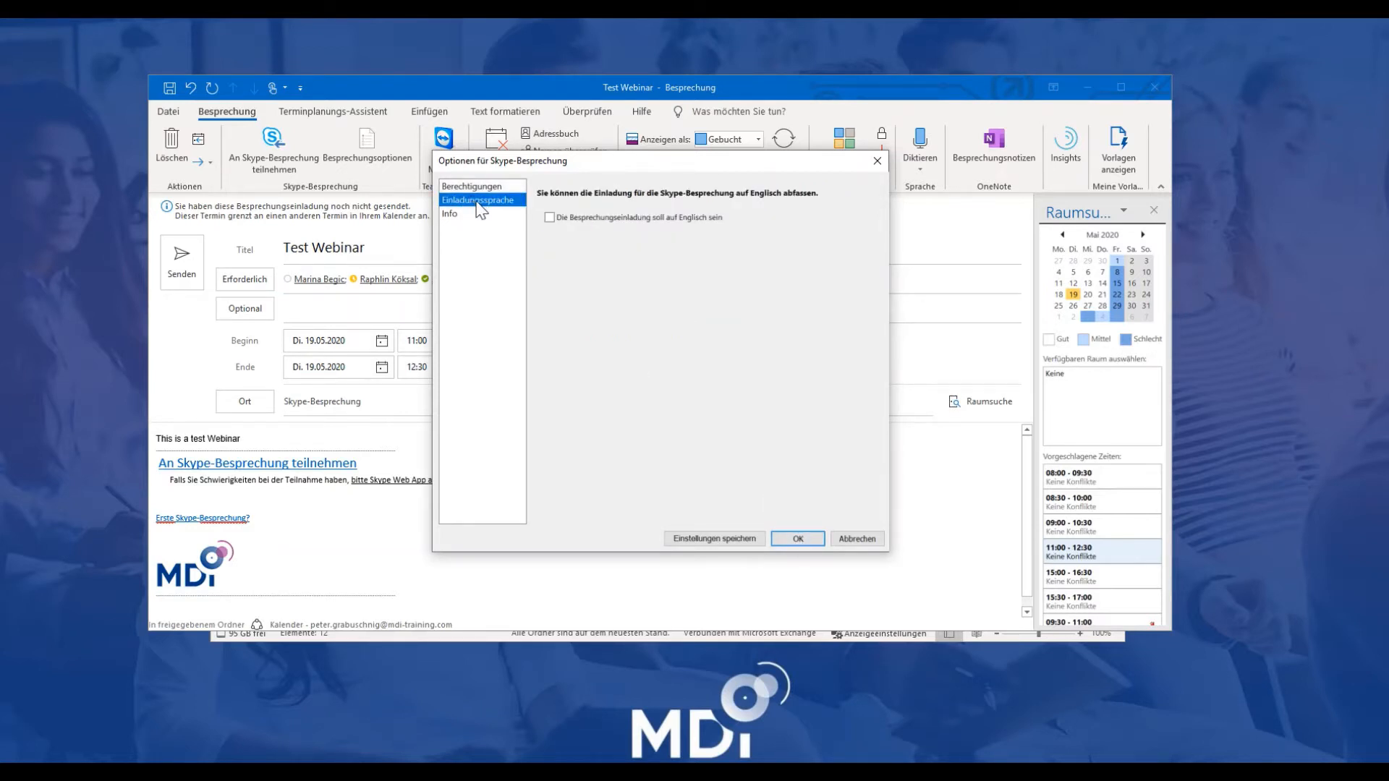
left_click(549, 218)
left_click(798, 540)
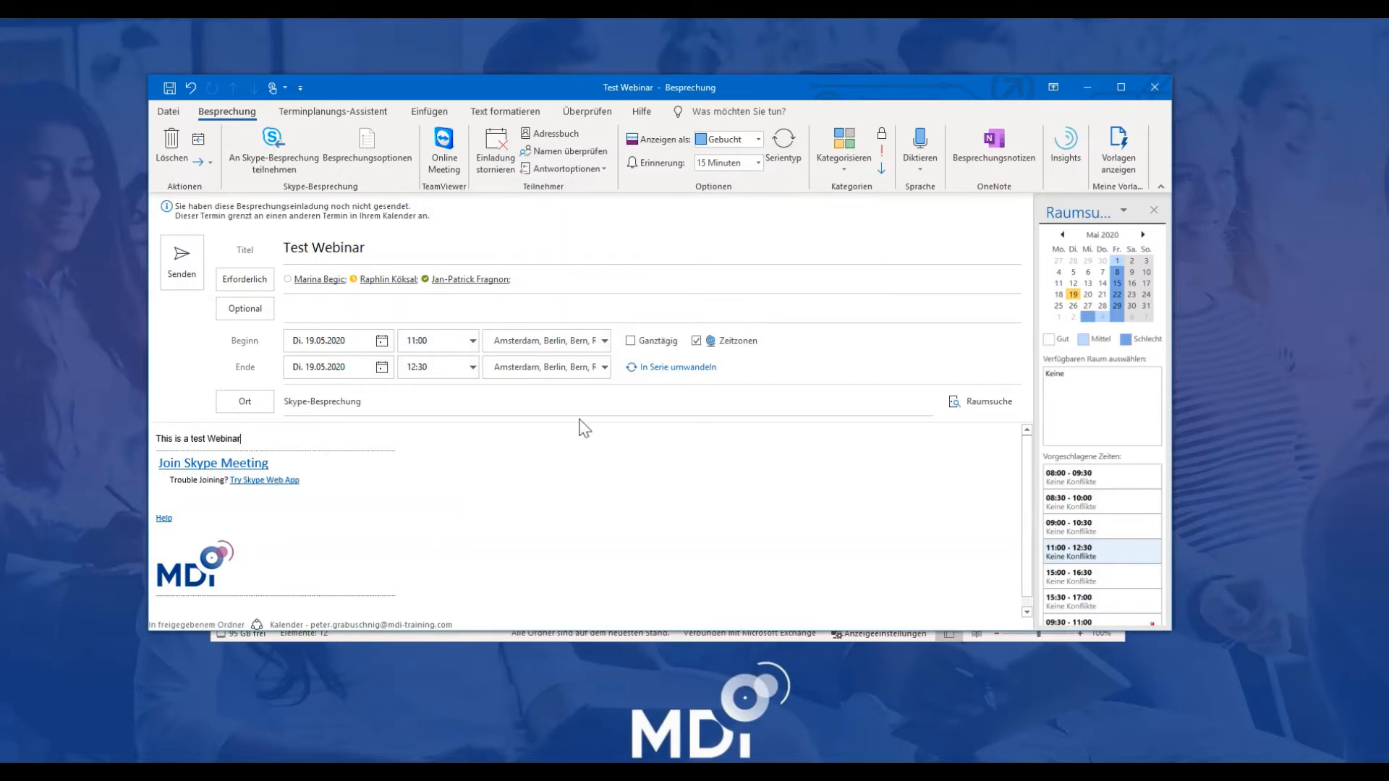
Step: Minimize the meeting invitation and select Wednesday's existing Test Webinar in the calendar
left_click(1087, 87)
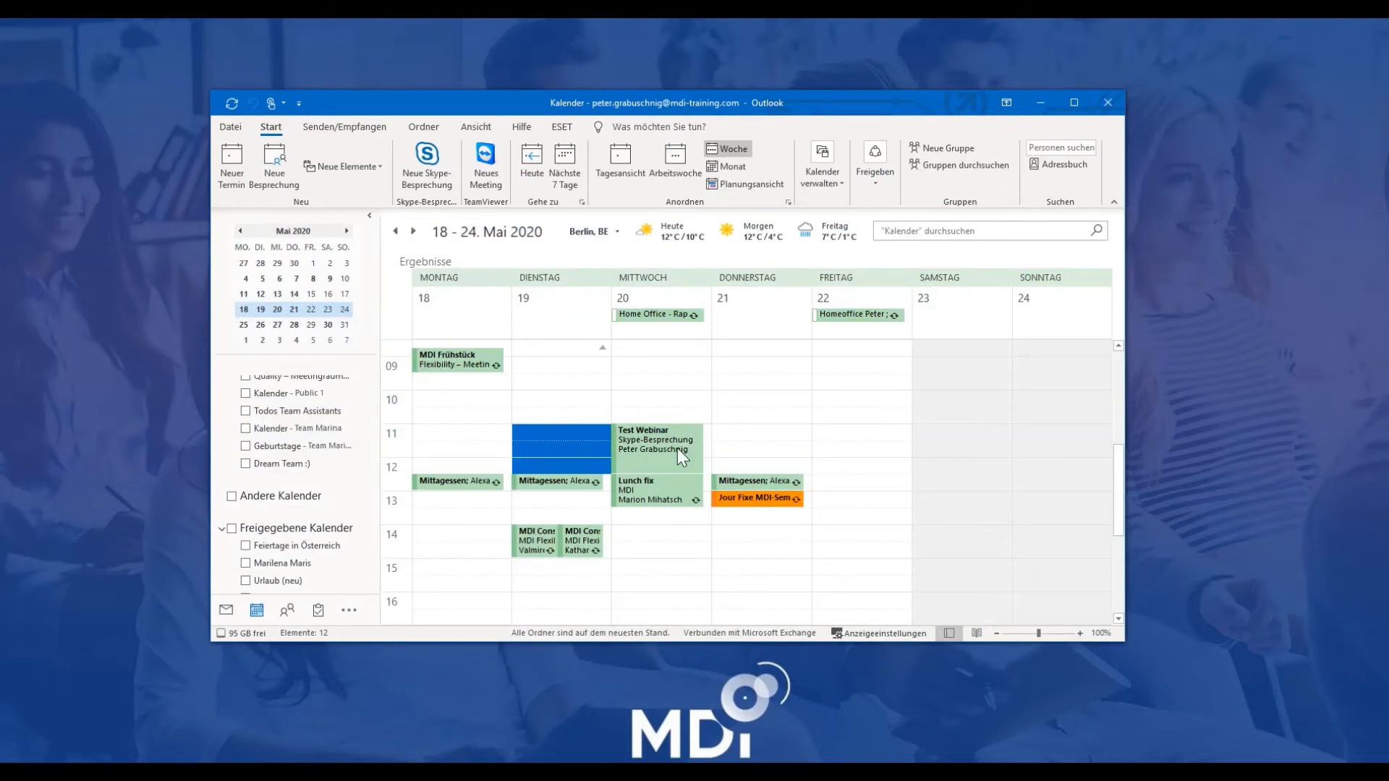
left_click(619, 449)
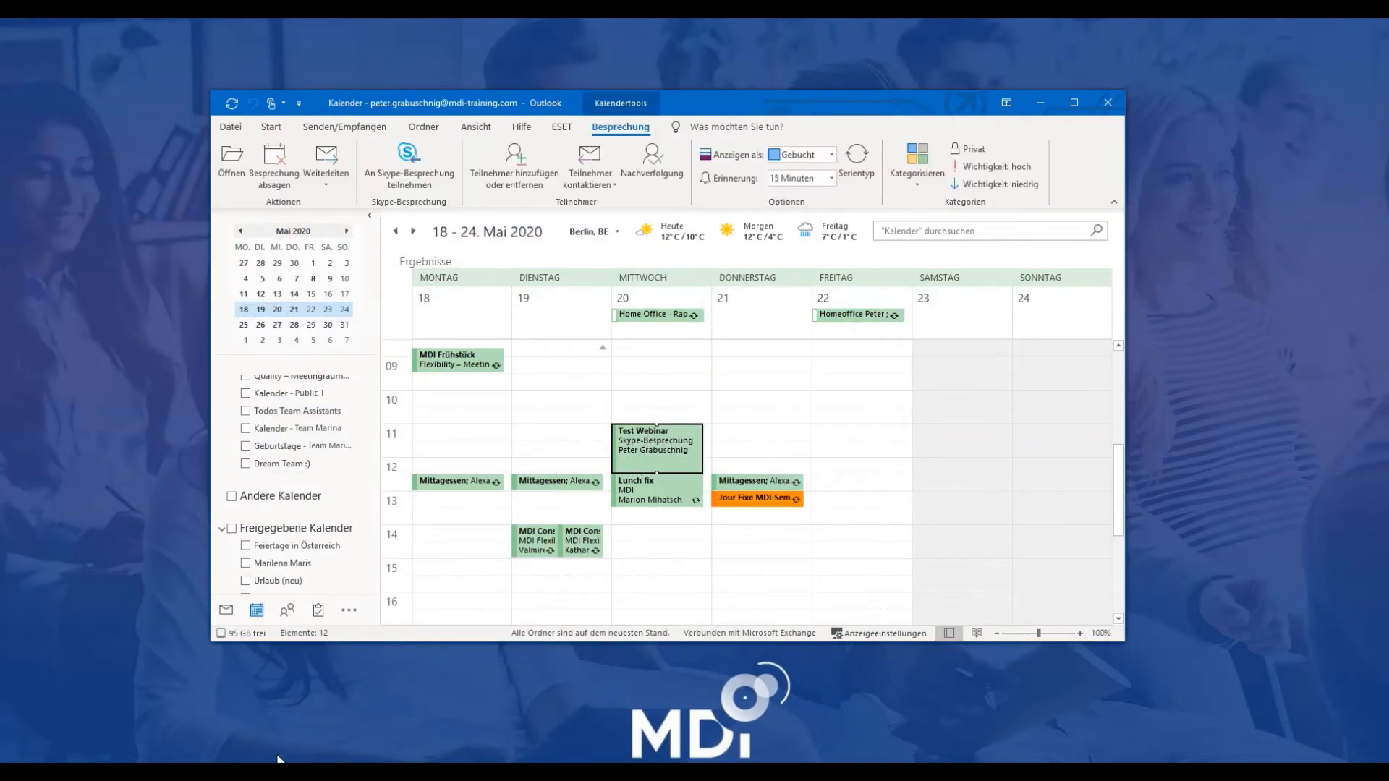
Step: Switch to Skype for Business and minimize the Outlook calendar window behind it
mouse_move(296, 771)
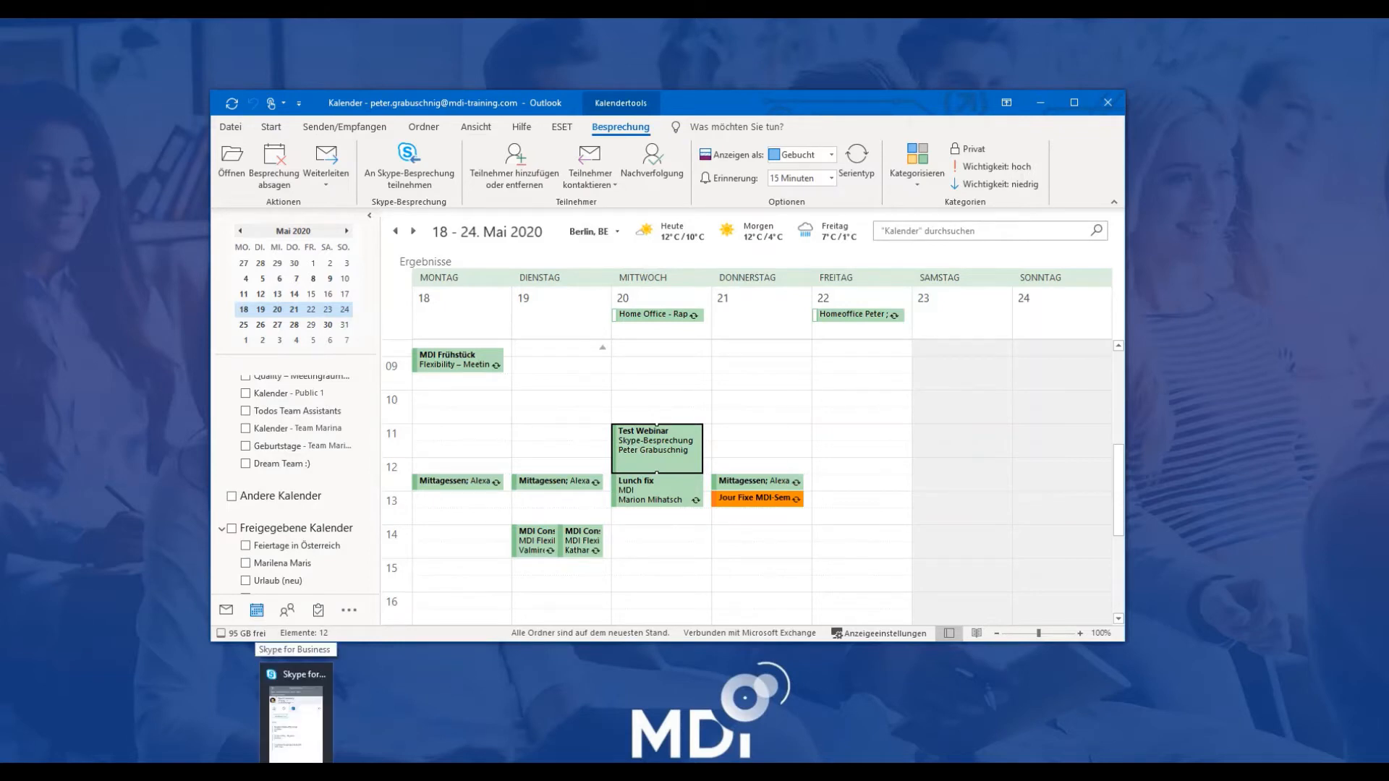
left_click(296, 712)
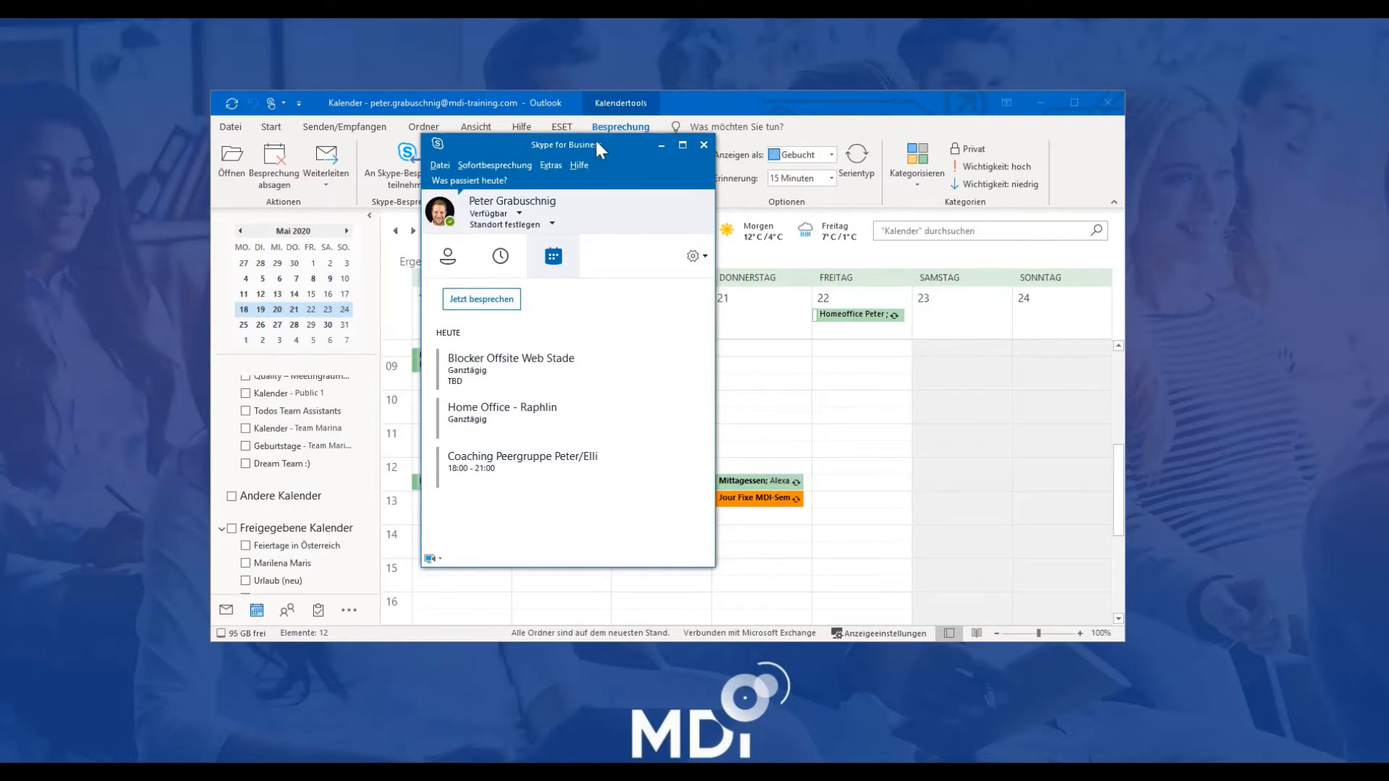
mouse_move(596, 142)
left_mouse_down()
mouse_move(468, 127)
mouse_move(581, 135)
left_mouse_up()
left_click(1040, 102)
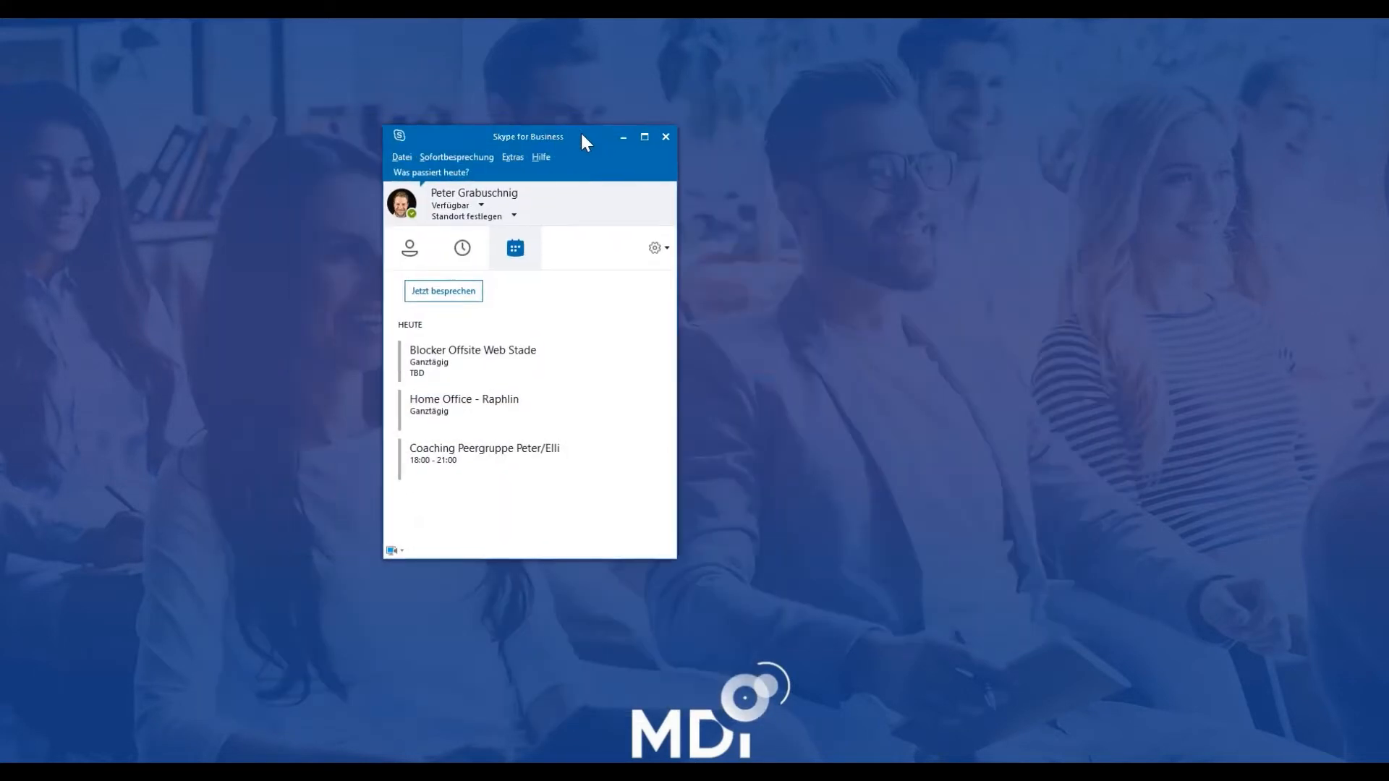
Step: Open the Skype for Business options and select RODE Podcaster v2 as the audio device for calls
left_click(655, 250)
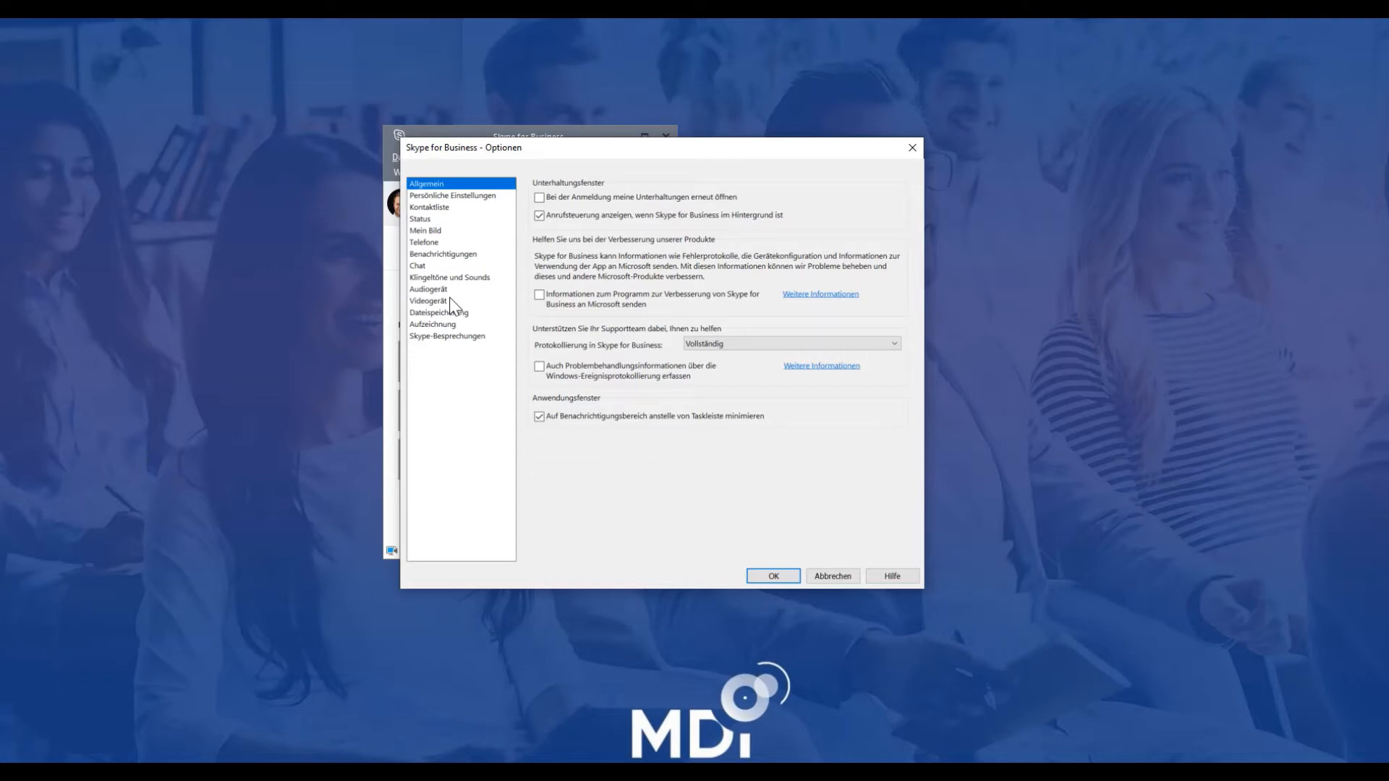
left_click(442, 290)
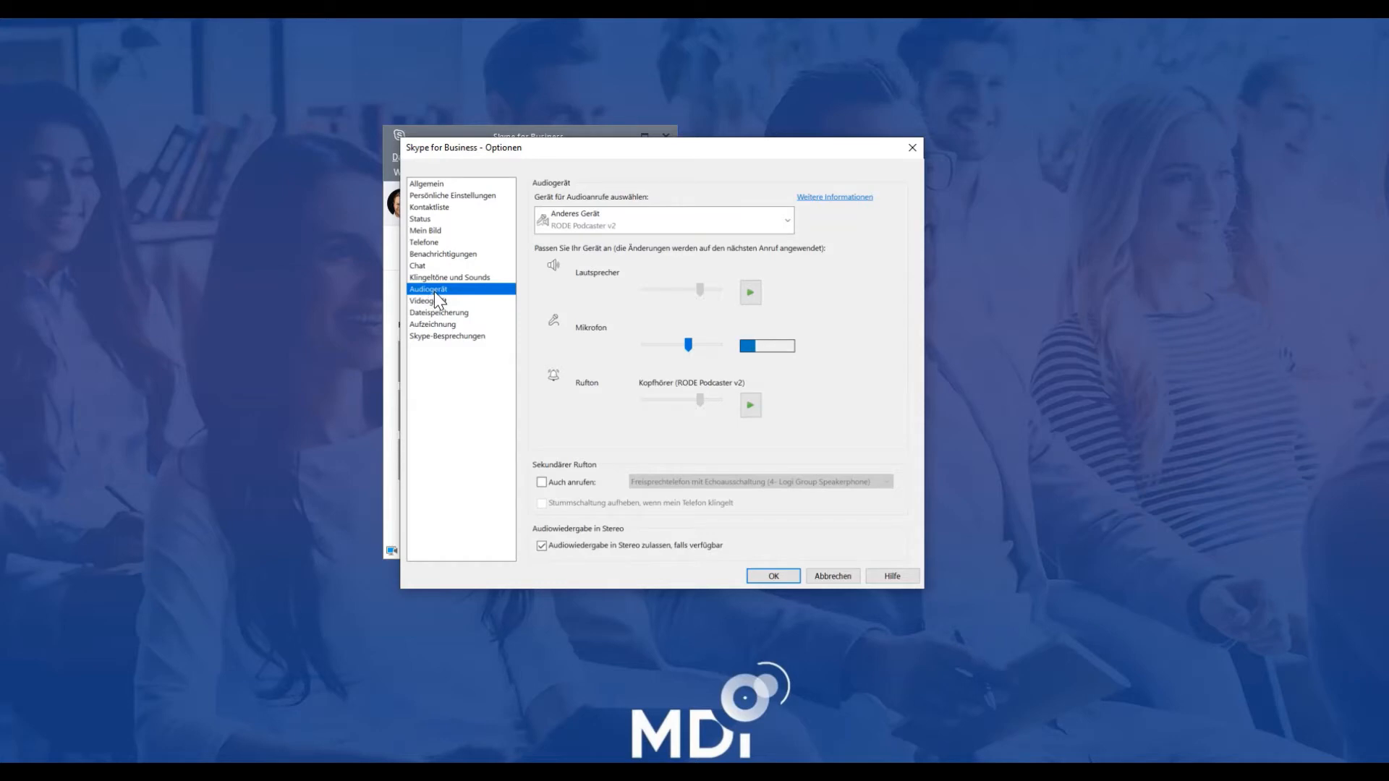
left_click(631, 224)
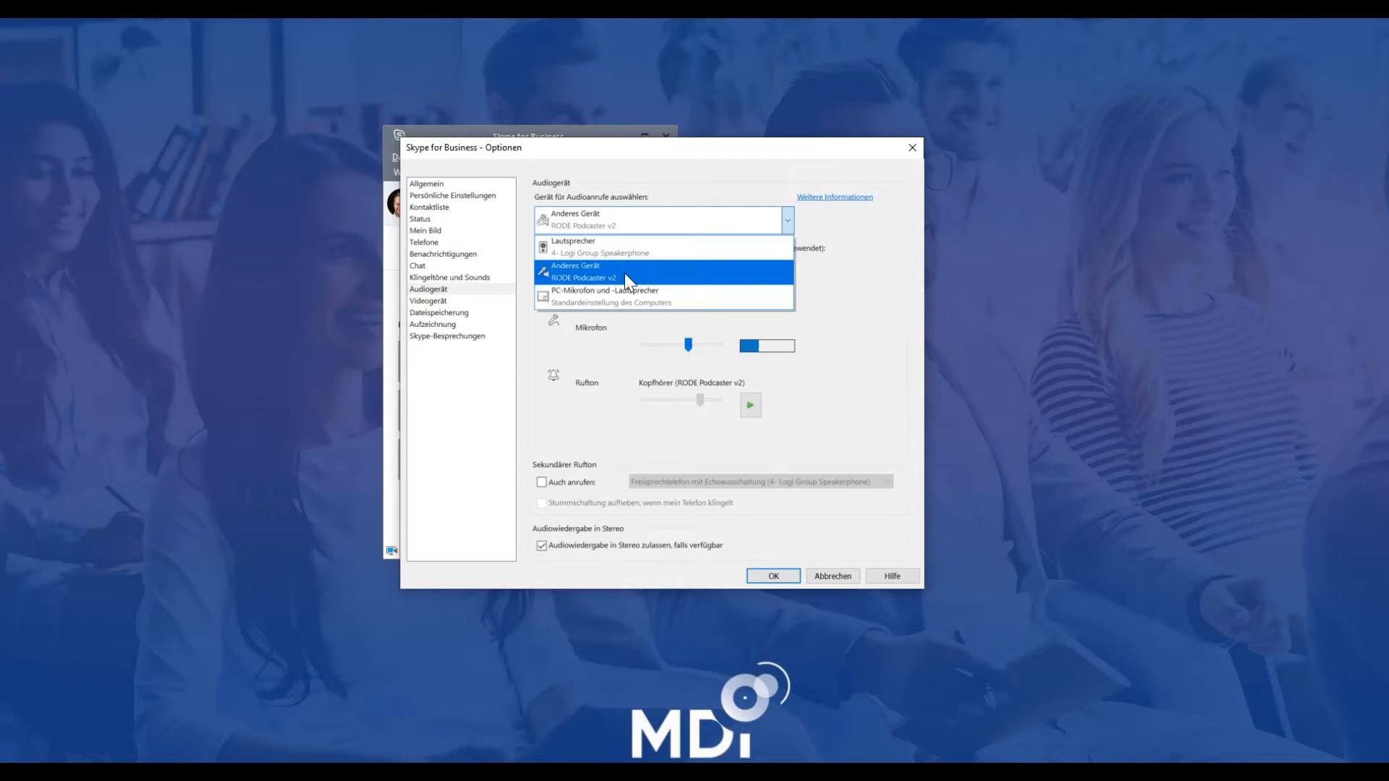
left_click(624, 272)
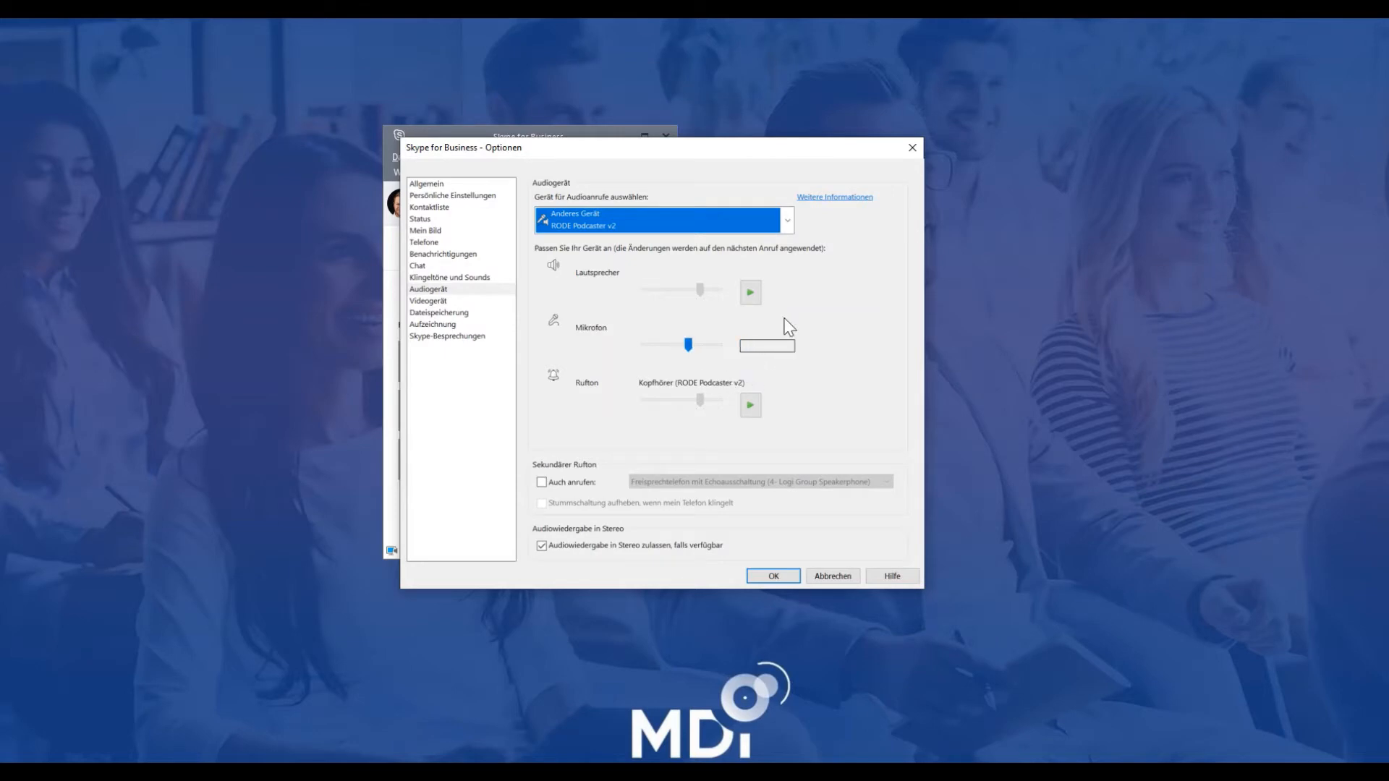
Step: In the video device options, preview the HP HD Camera and select Logi Group Camera for video calls
left_click(440, 302)
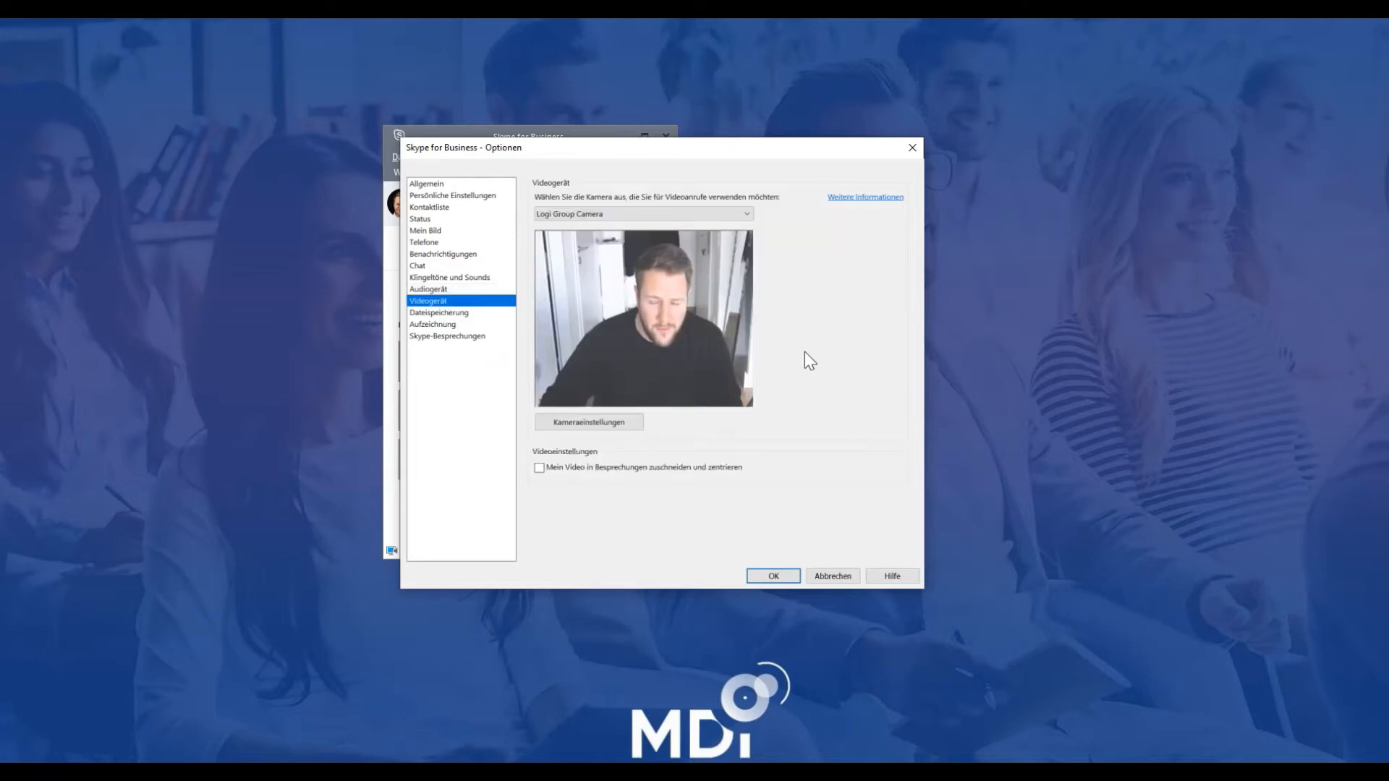
left_click(640, 213)
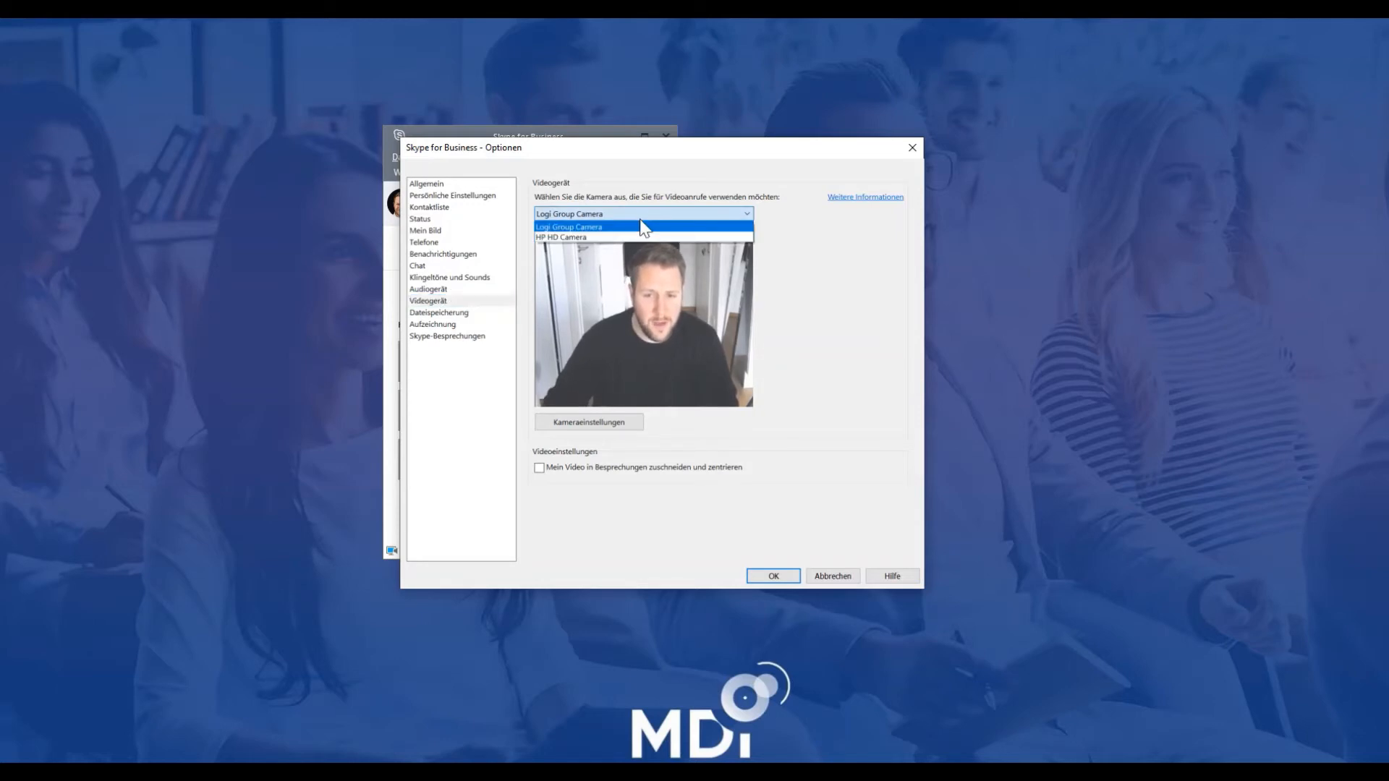
left_click(596, 238)
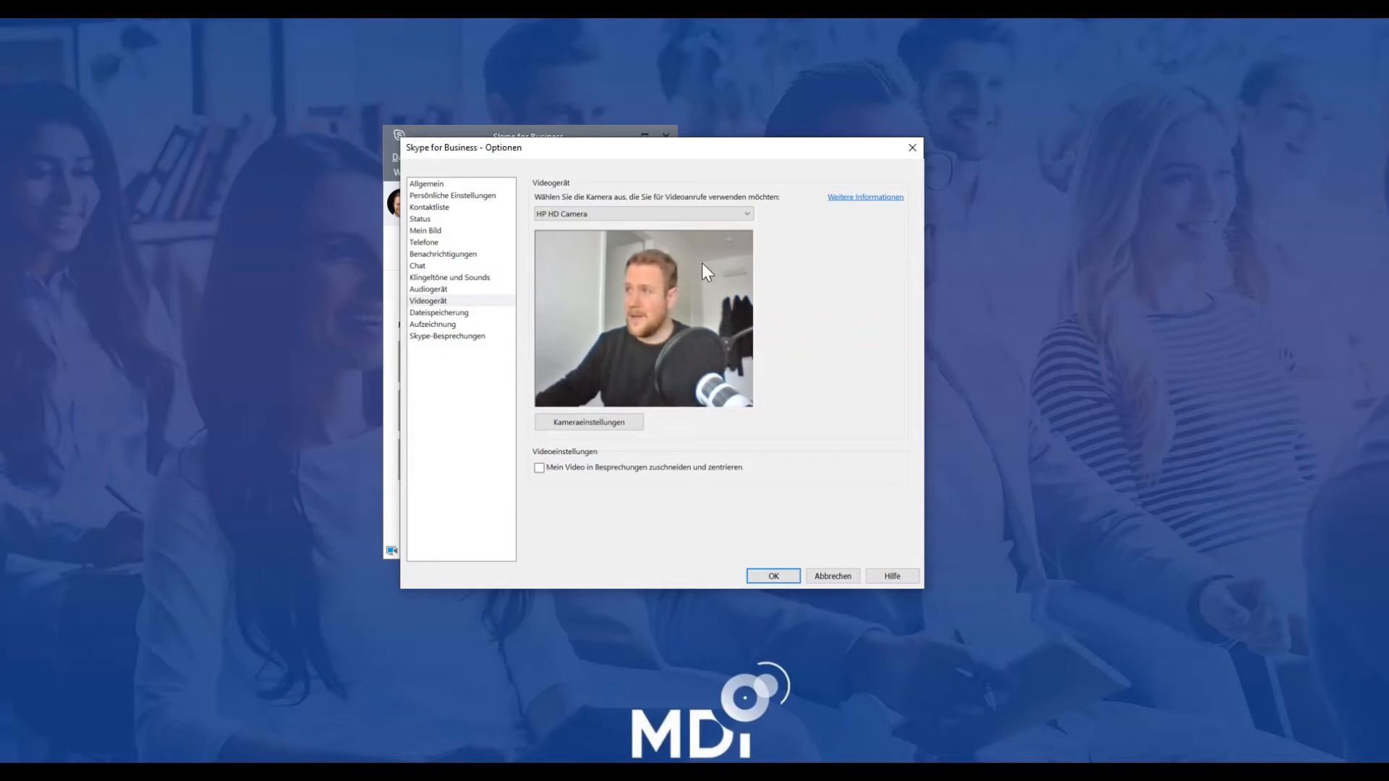
left_click(654, 212)
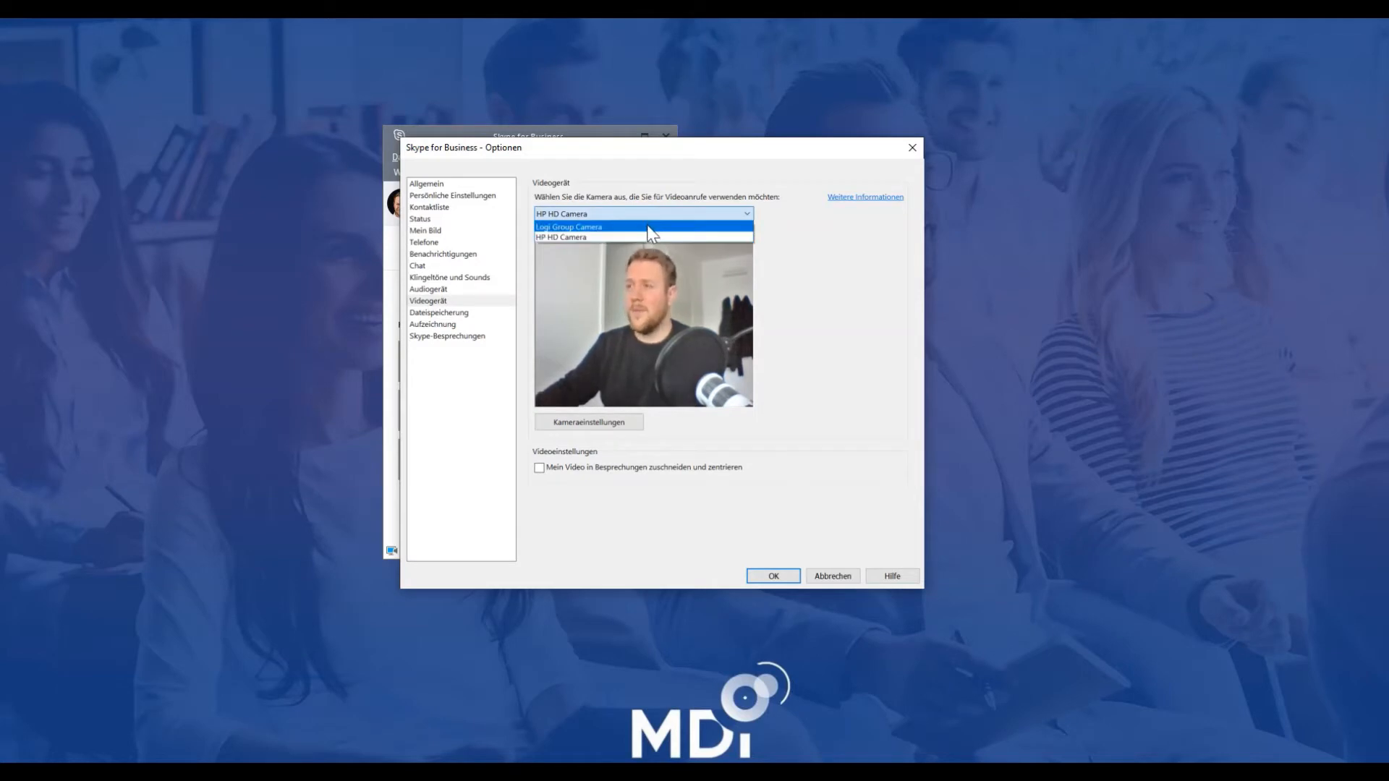
left_click(648, 227)
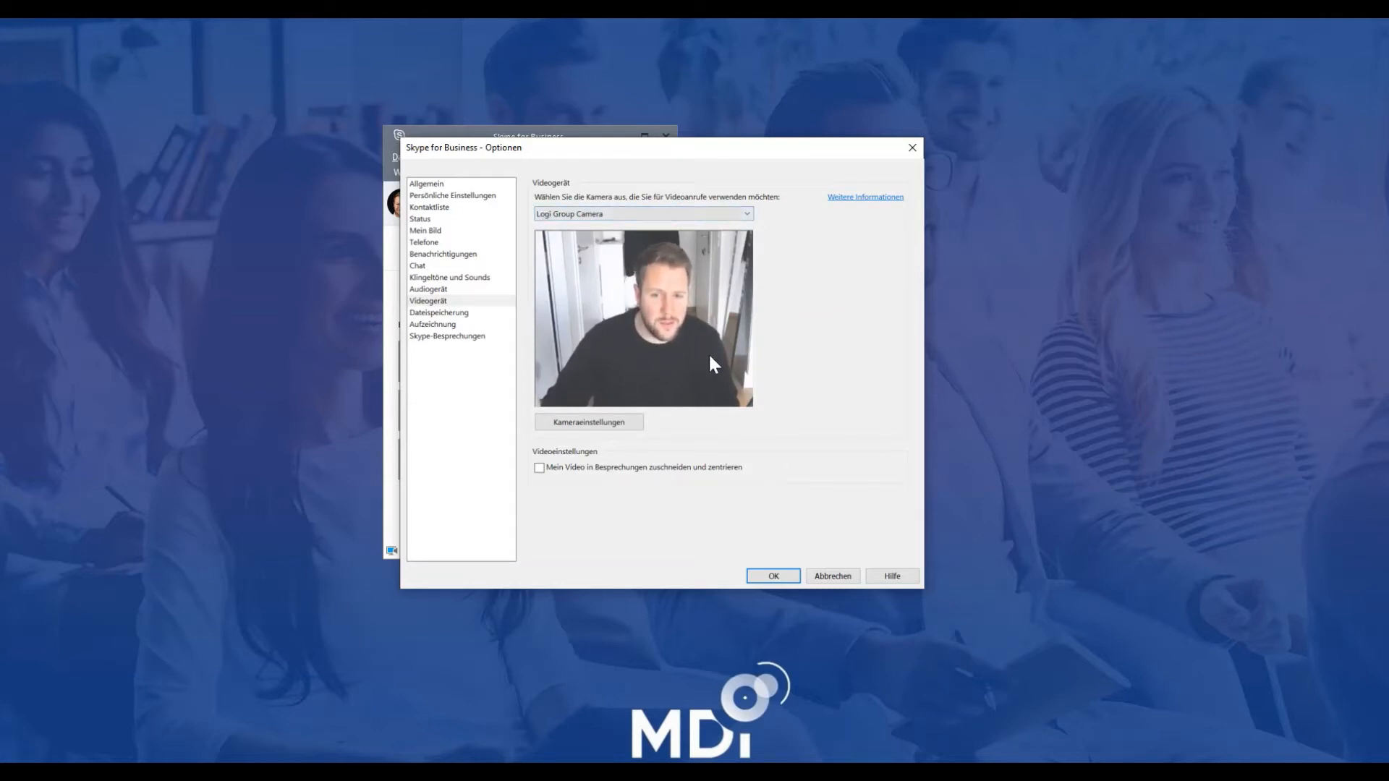
Step: Open the Logi Group Camera's settings, set the brightness to 195, and confirm
left_click(598, 422)
left_click_drag(690, 212, 370, 247)
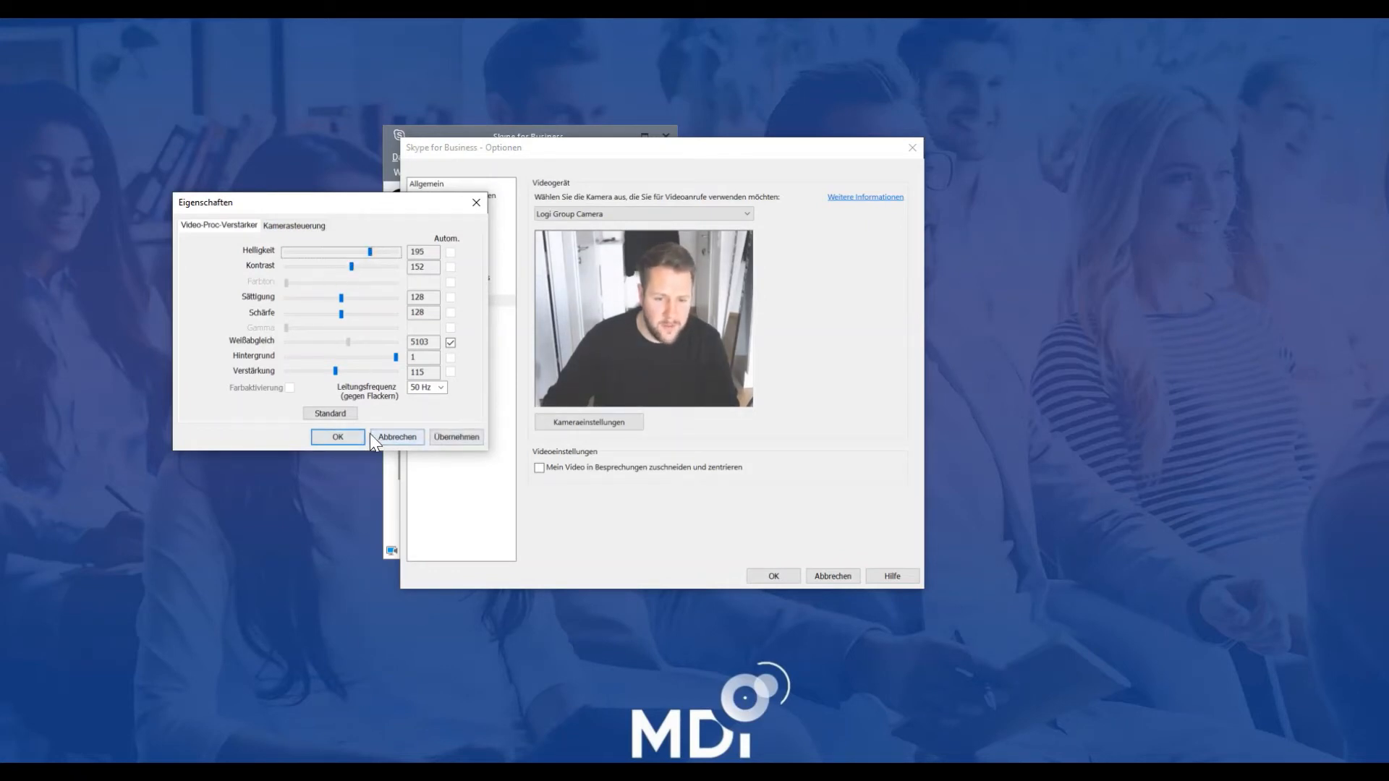
left_click(350, 438)
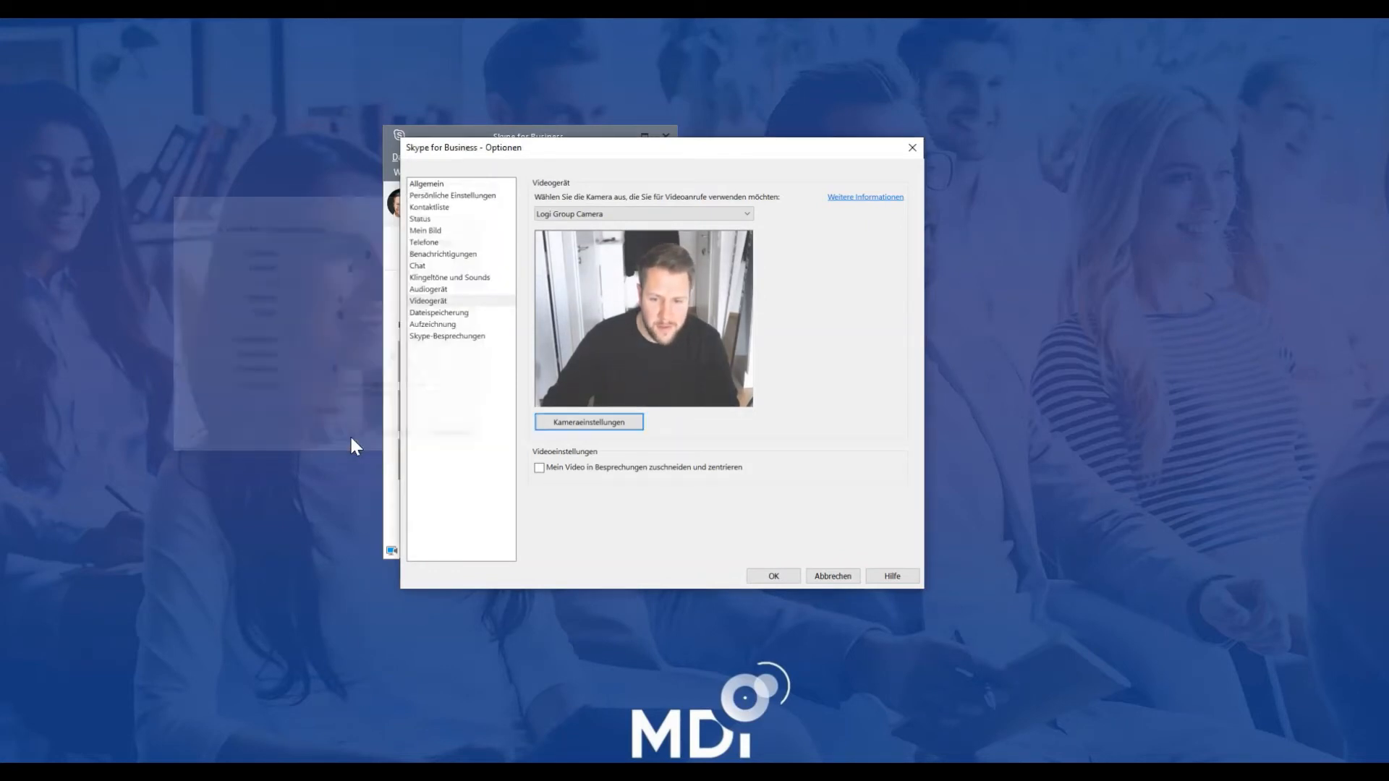
Step: Review the audio device and video device options for calls again, and confirm the options
left_click(539, 468)
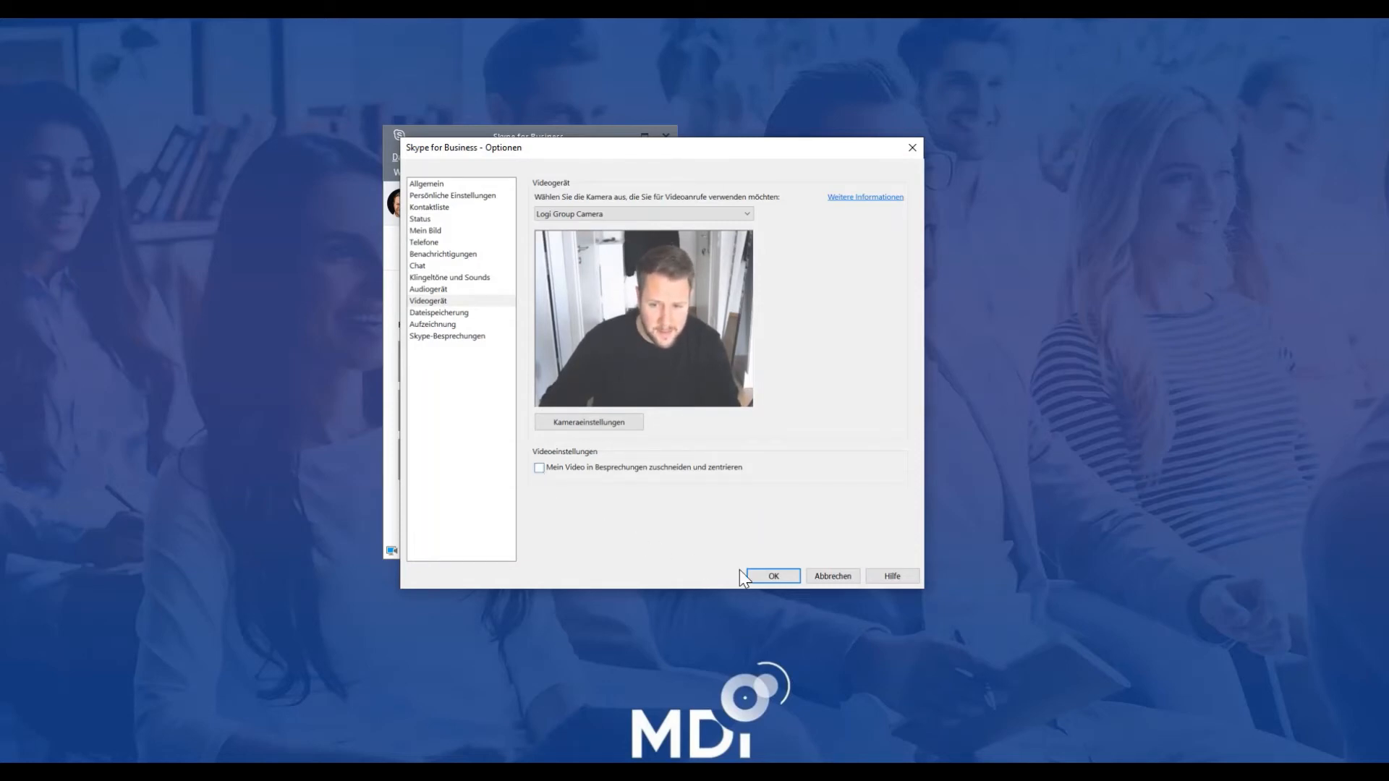
left_click(435, 290)
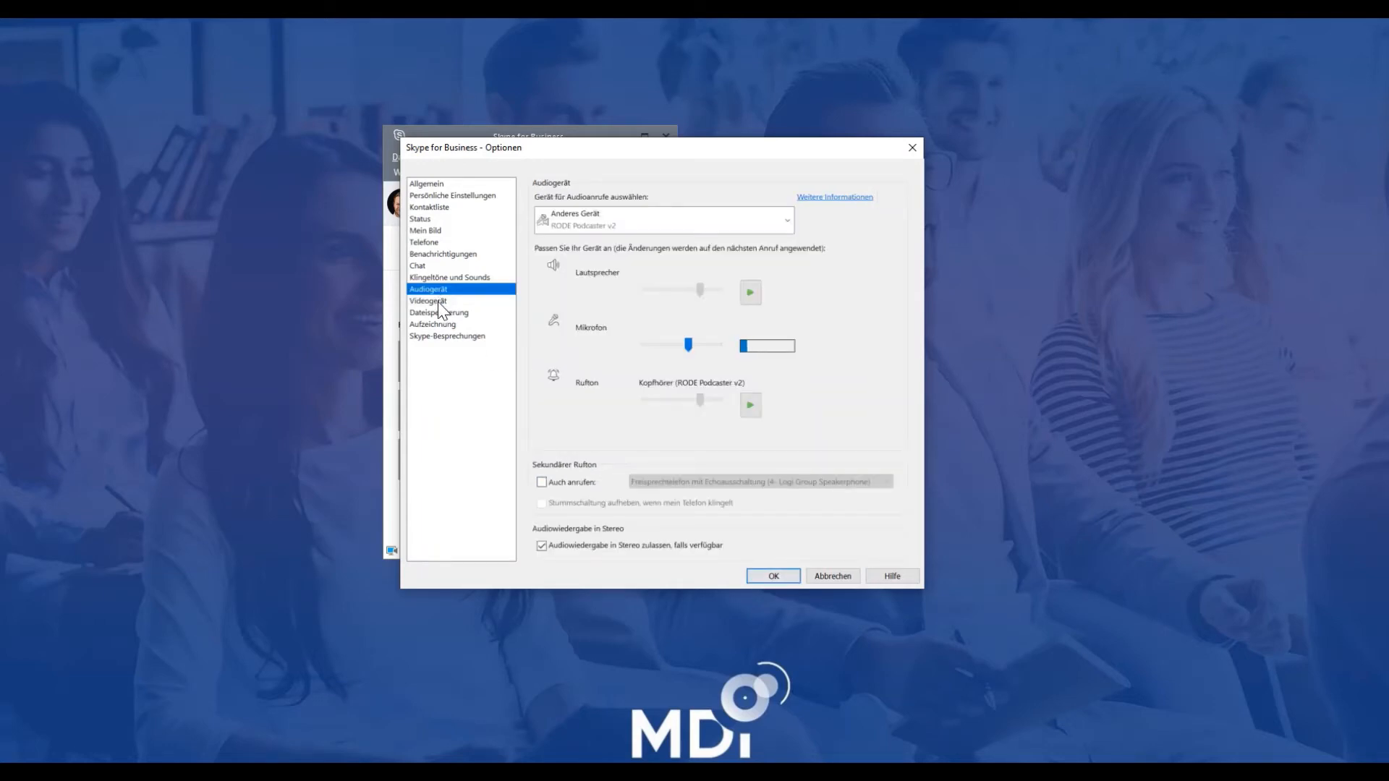
left_click(437, 302)
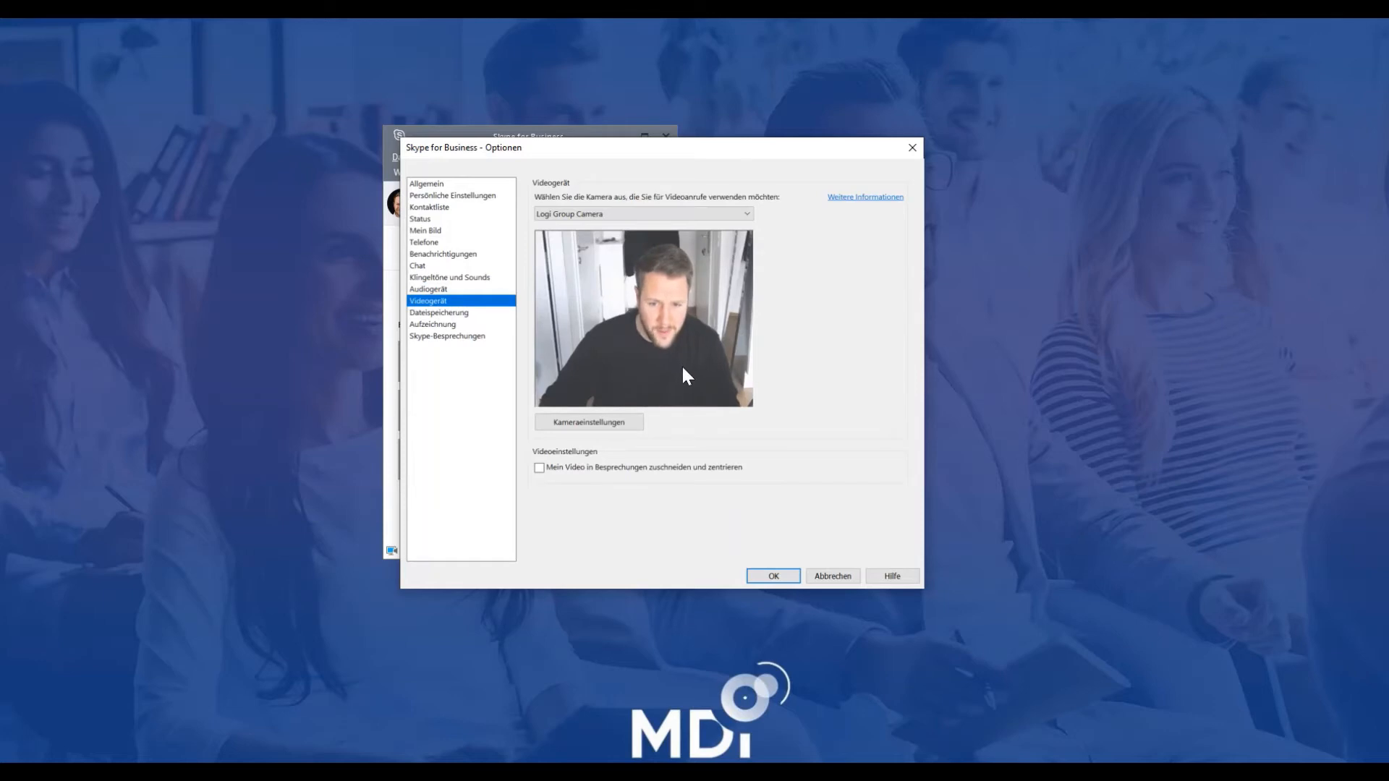
left_click(772, 577)
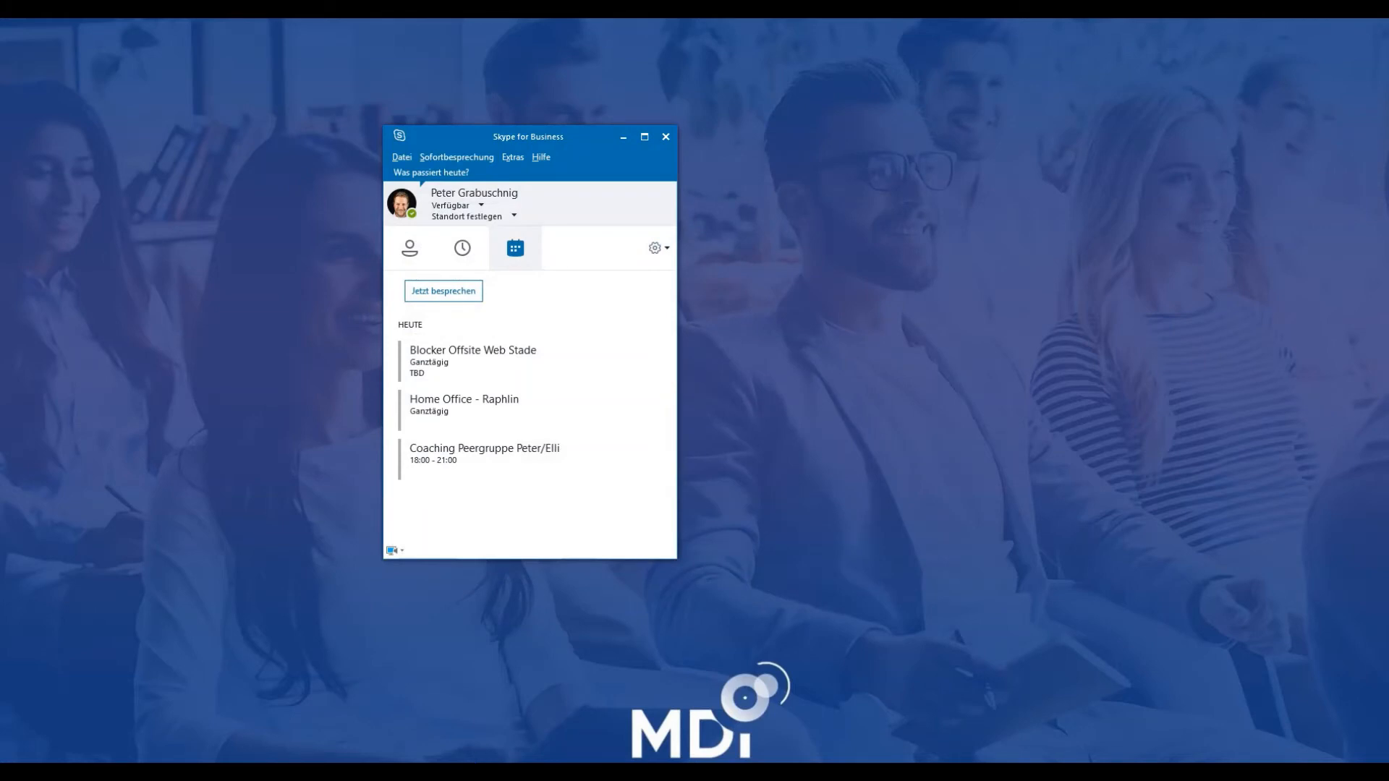
Step: Switch to the Outlook calendar, open the Test Webinar appointment, and join its Skype meeting using Skype for Business audio
left_click(189, 772)
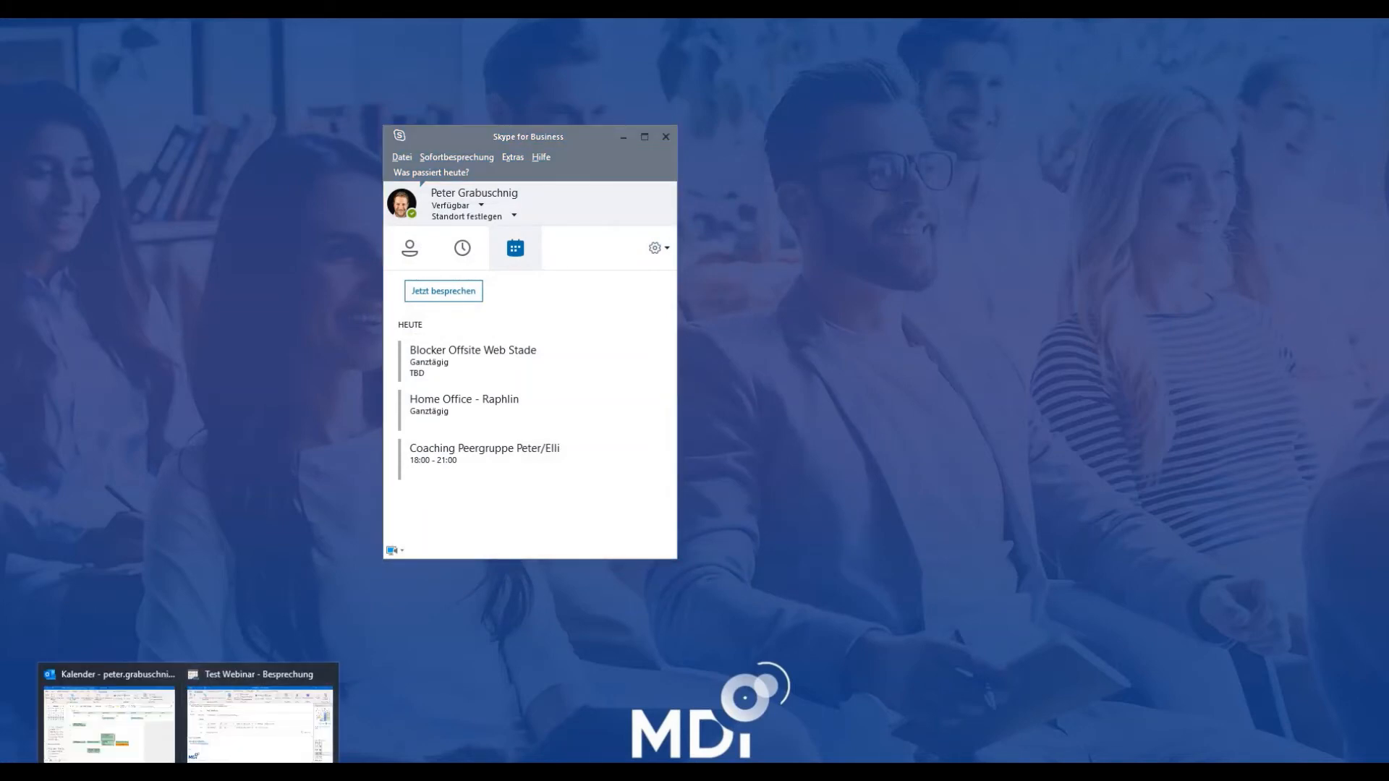
left_click(109, 716)
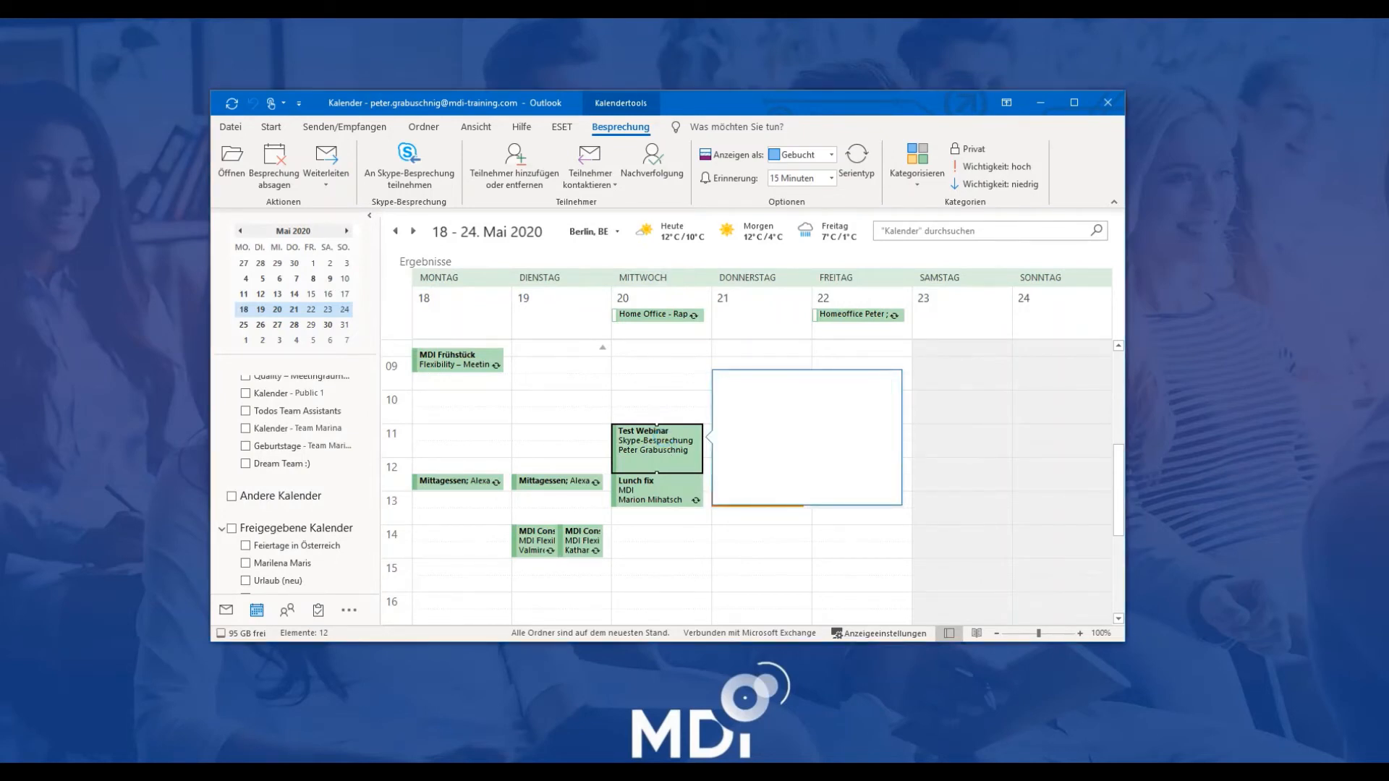
double_click(659, 443)
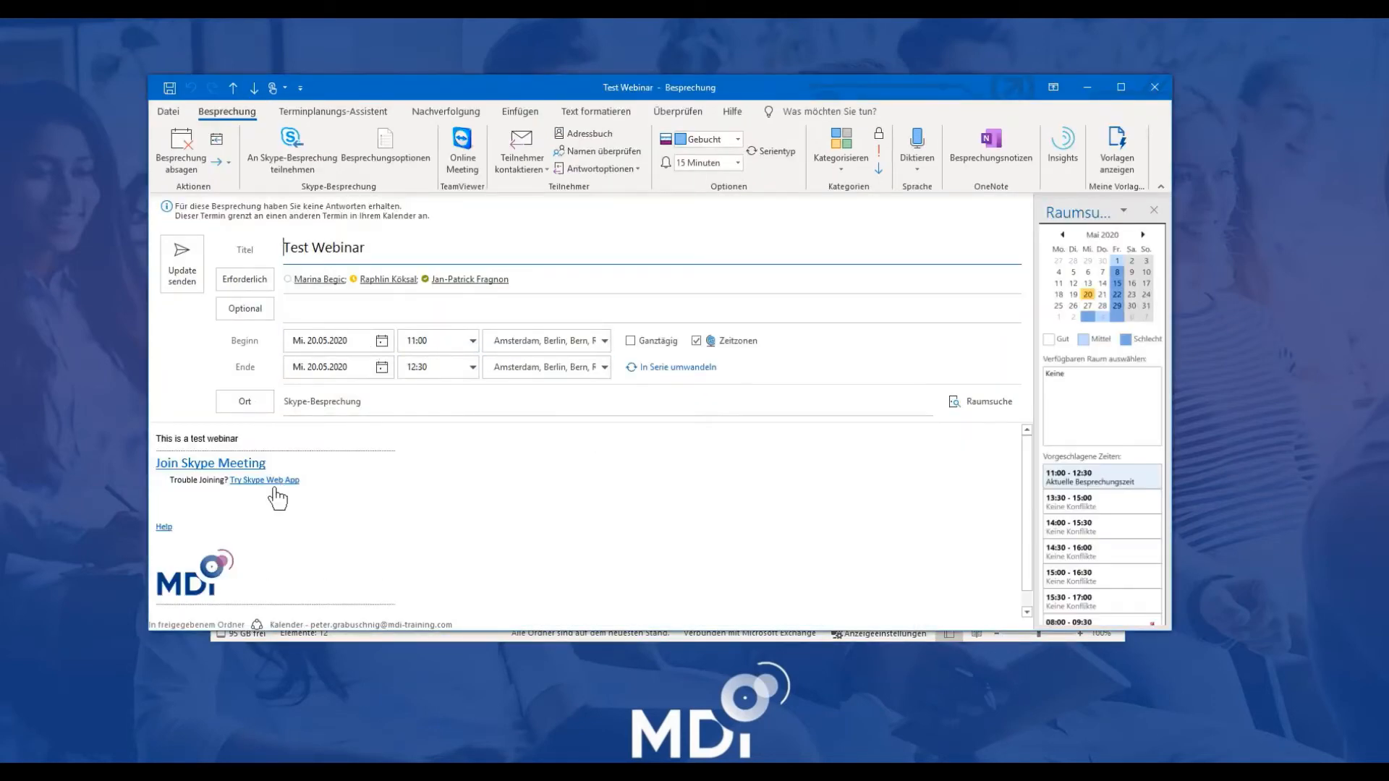
left_click(218, 465)
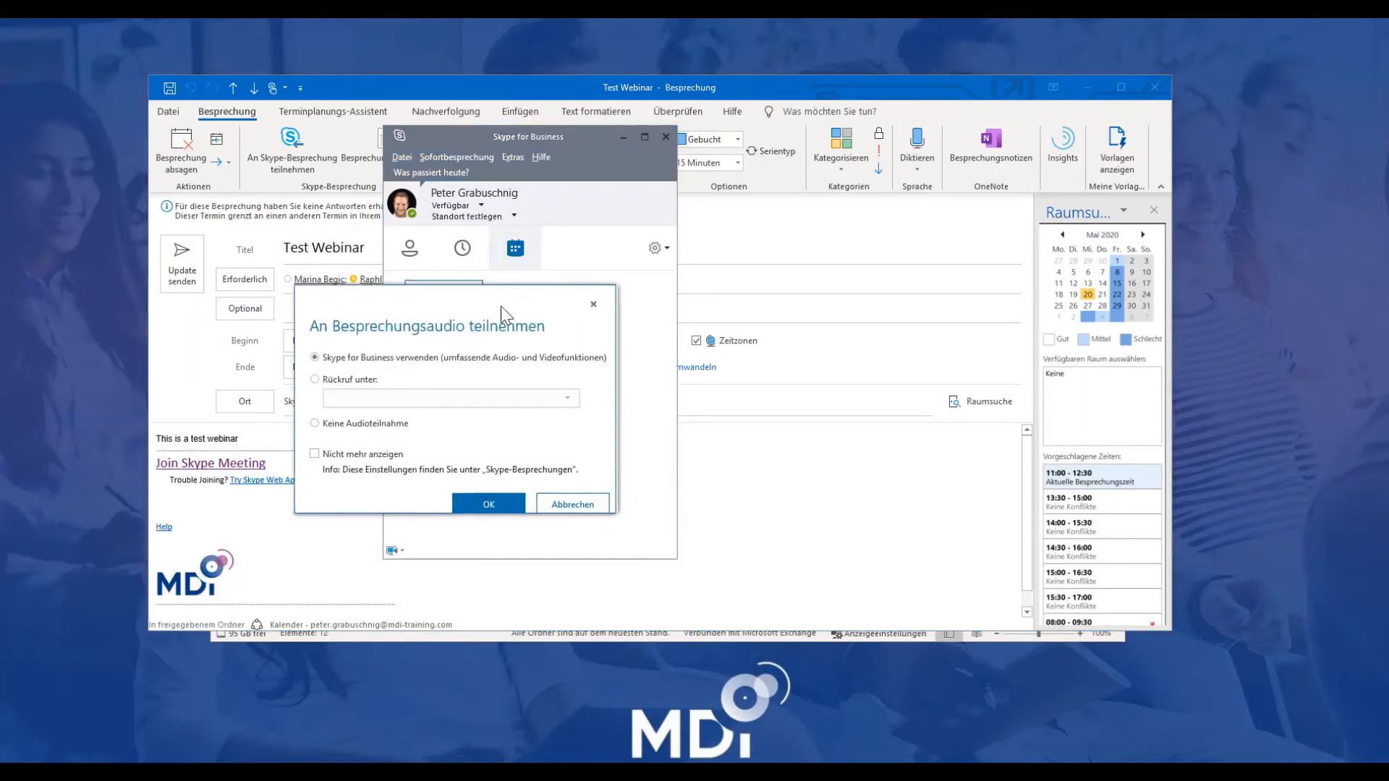
left_click(486, 505)
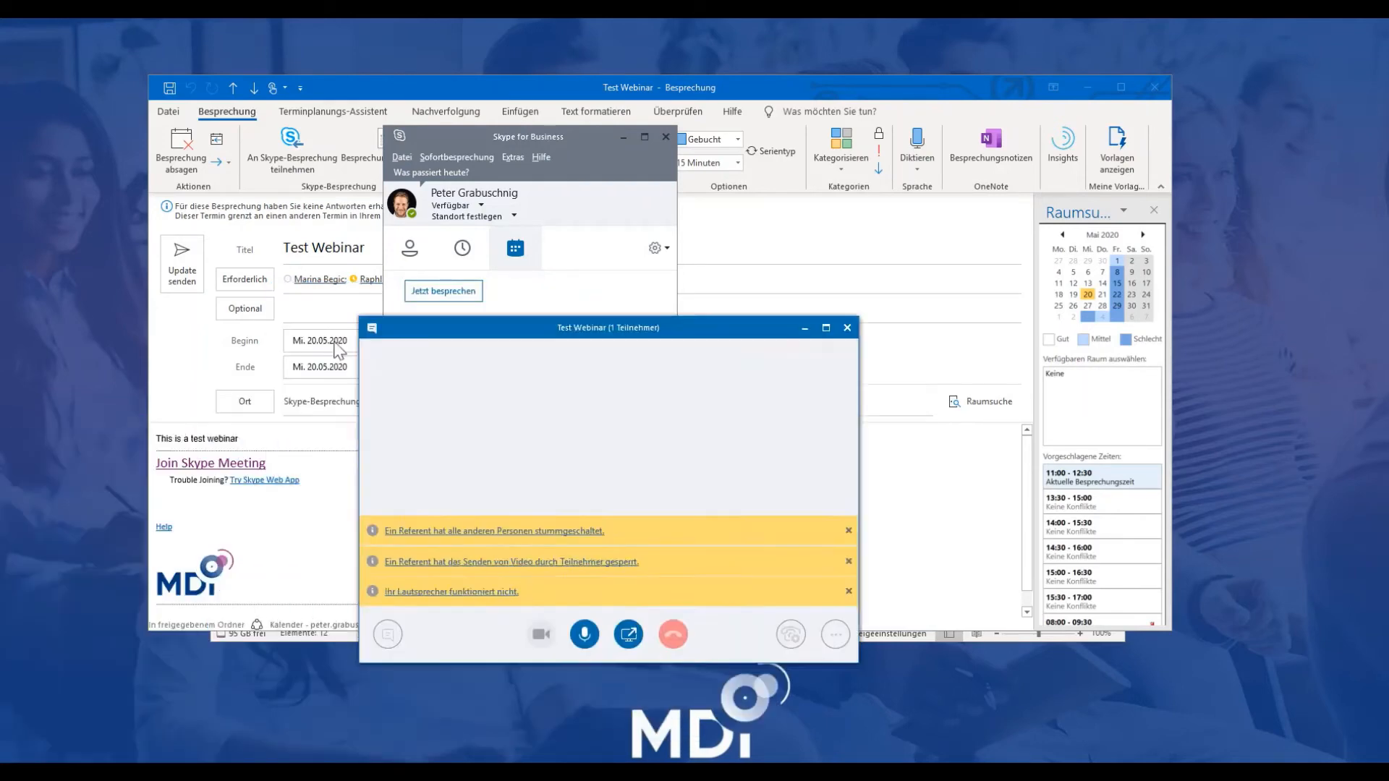
Step: Minimize the Test Webinar invitation and the Skype for Business main window, and enlarge the meeting window across most of the desktop
left_click(1085, 86)
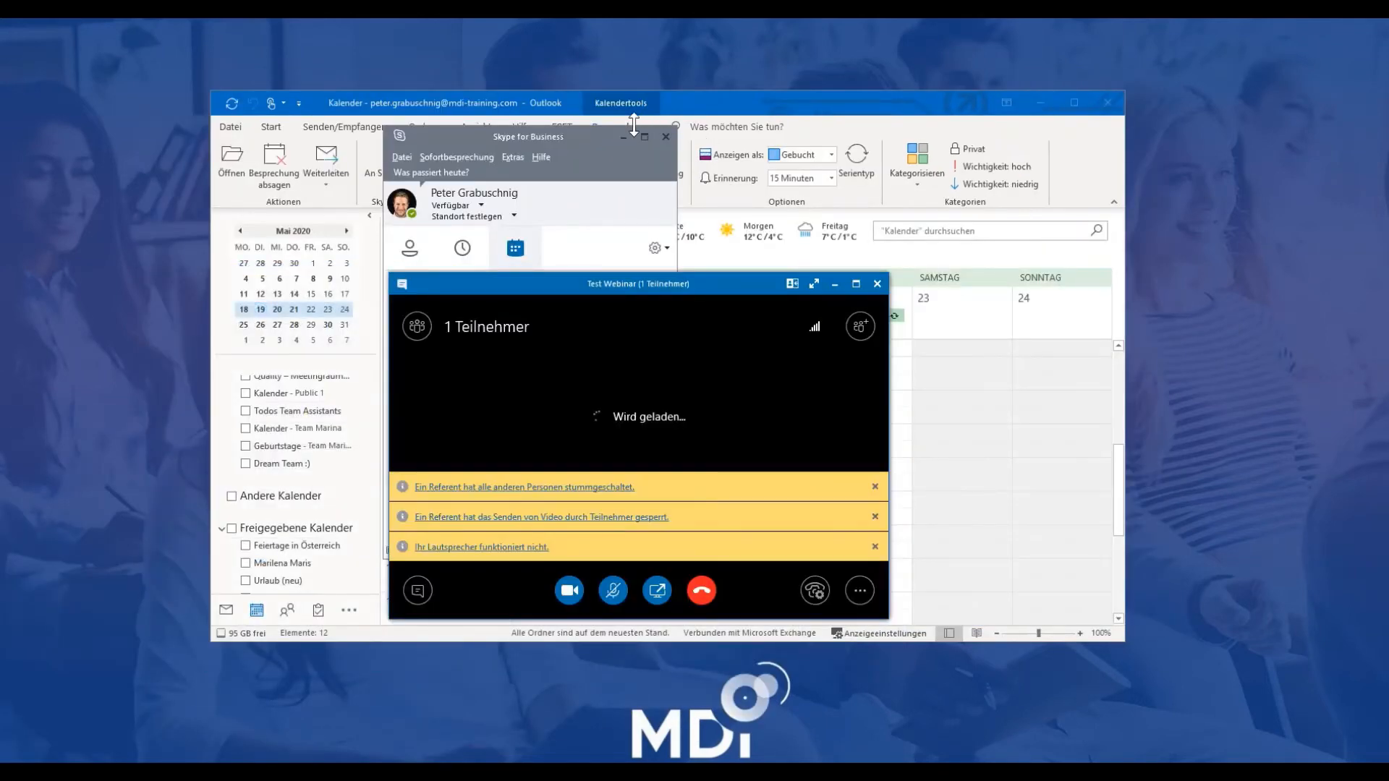
left_click(625, 136)
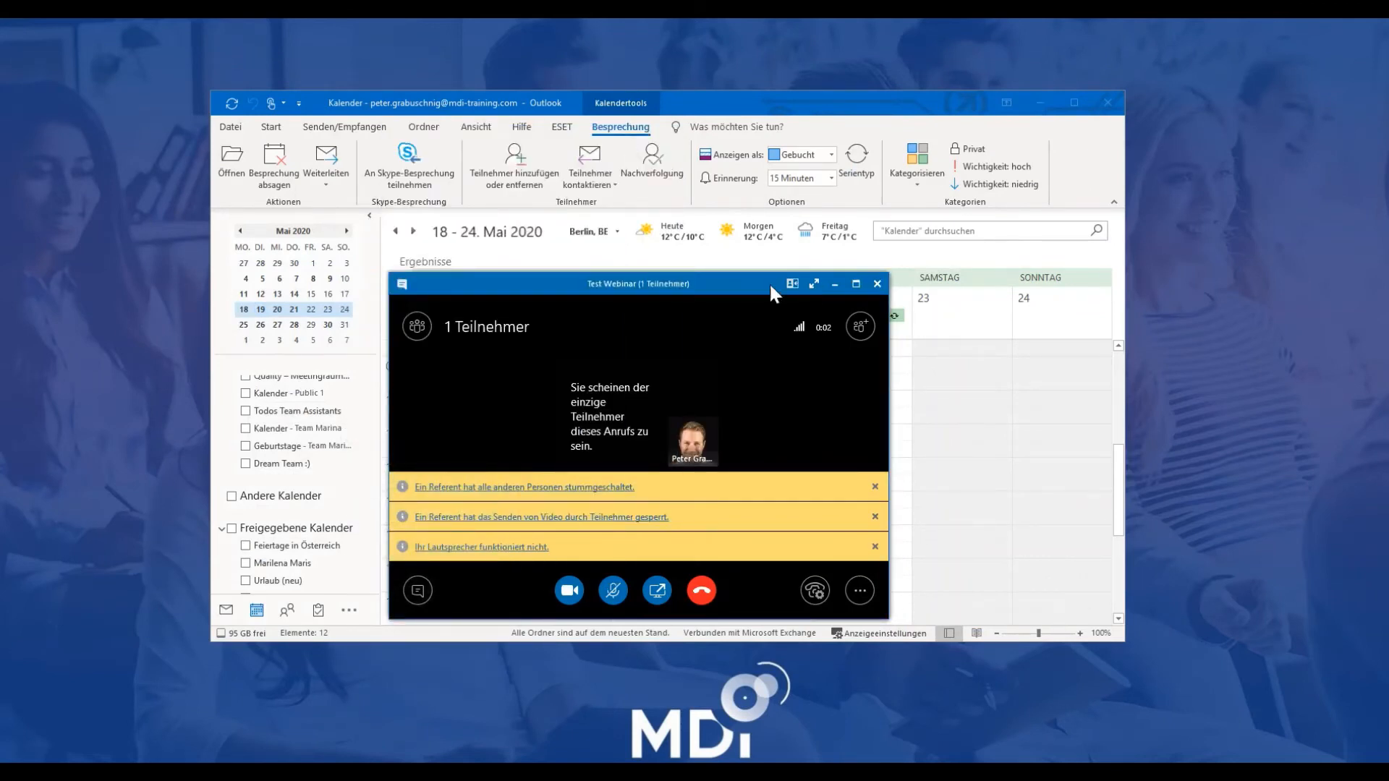
left_click_drag(770, 284, 531, 78)
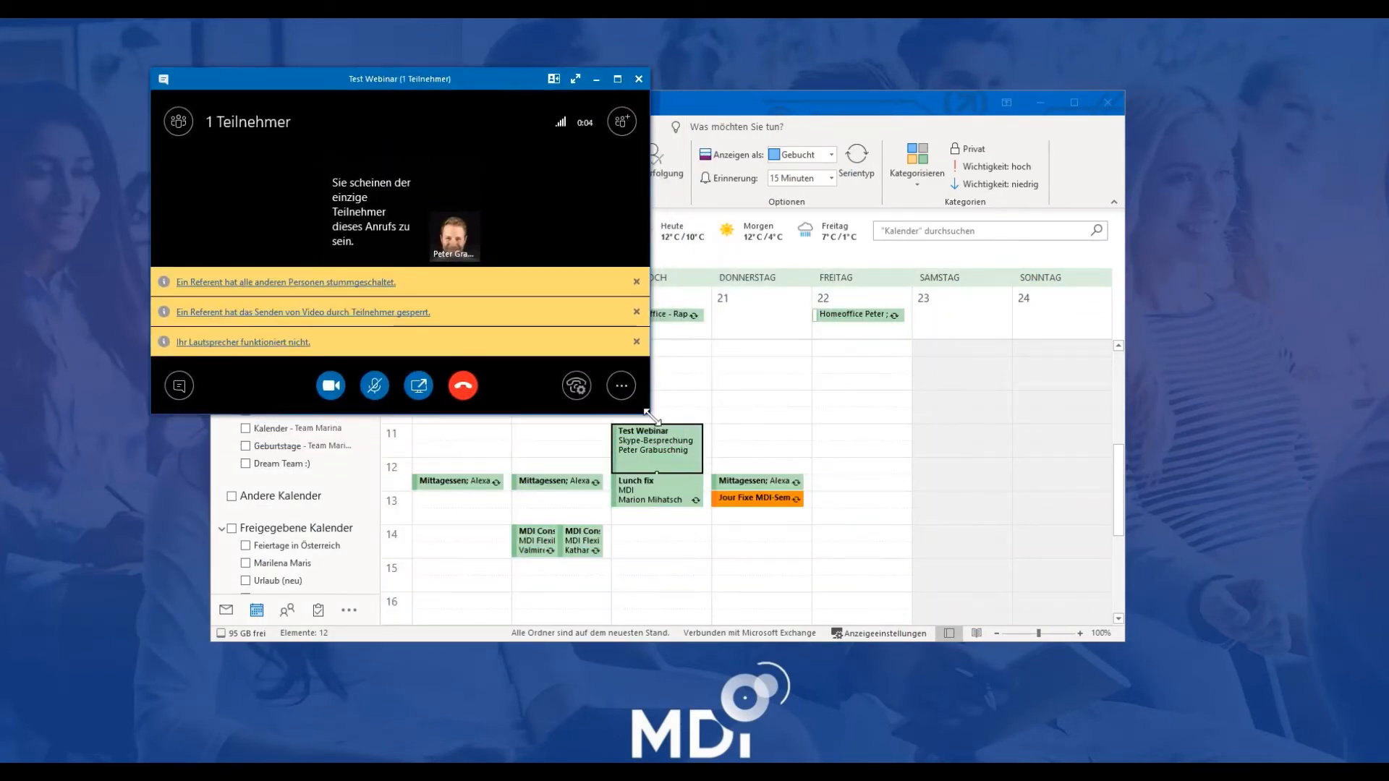
left_click_drag(651, 417, 1197, 696)
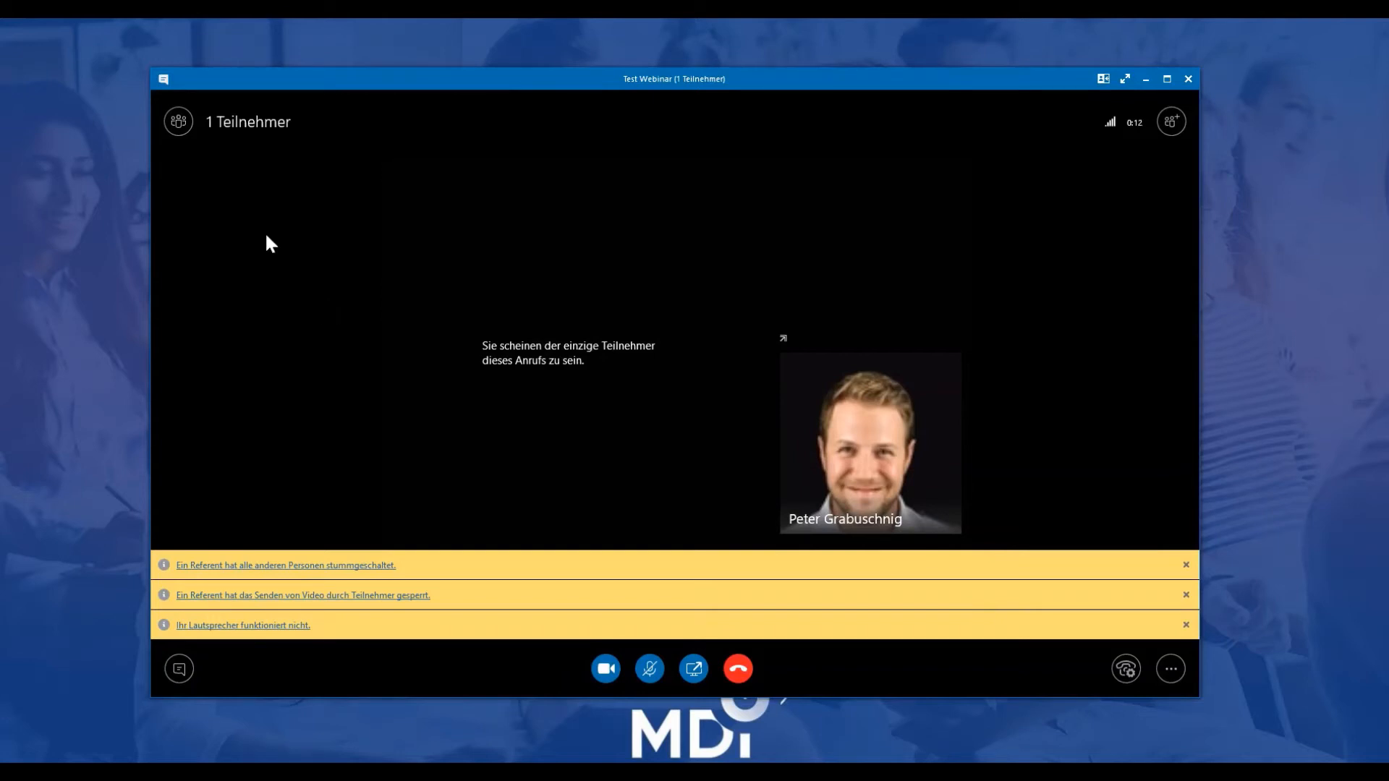
Step: Show the participant list and the conversation beside the meeting stage, and give the participant list more height
left_click(178, 120)
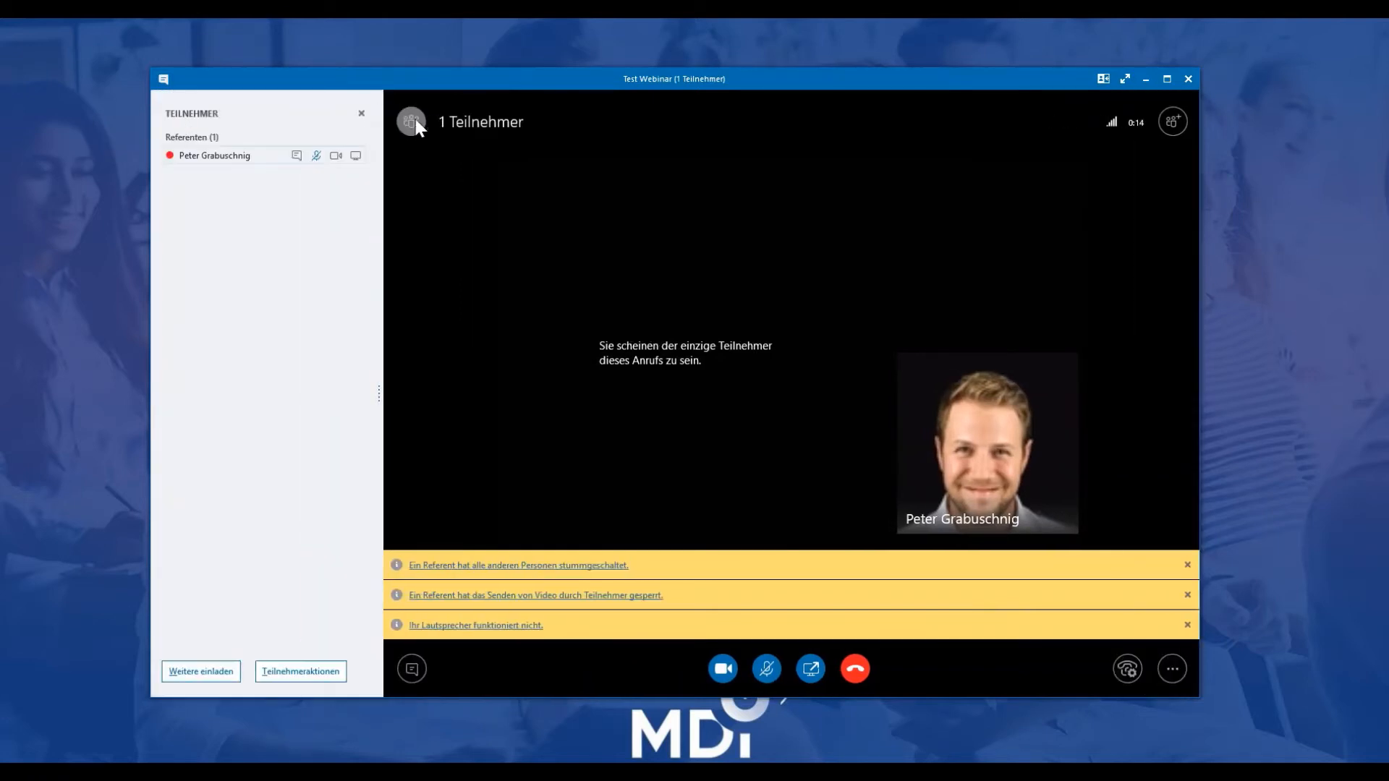
left_click(412, 668)
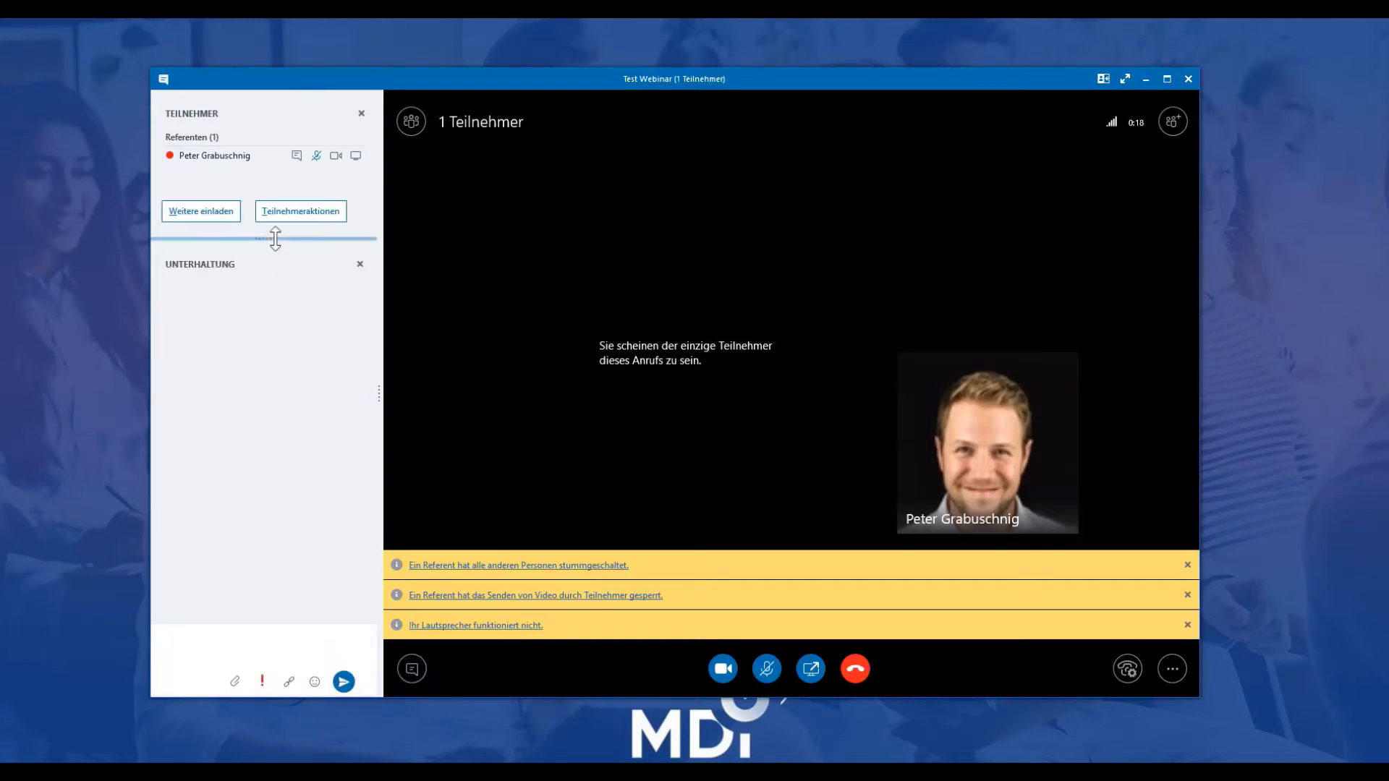
left_click_drag(275, 238, 273, 319)
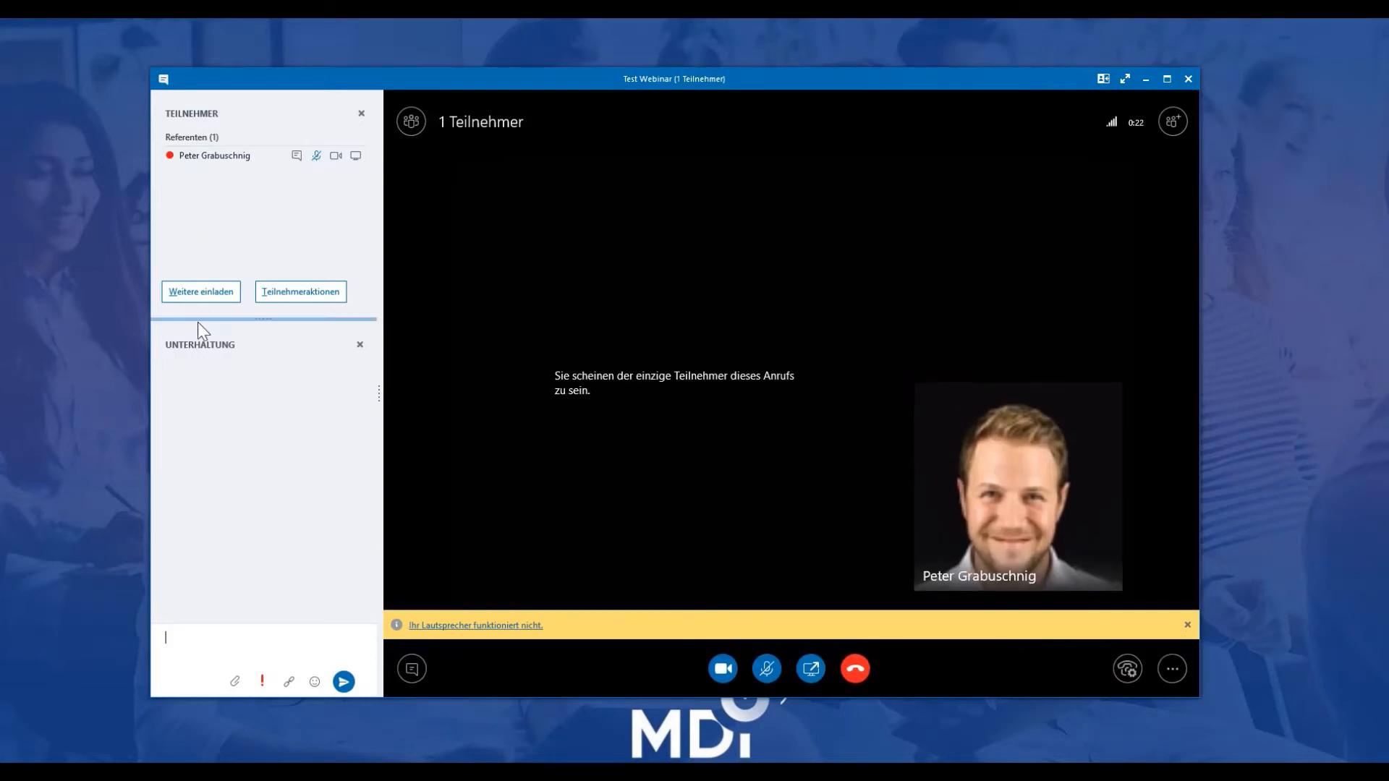
Step: Send the chat message "Hallo" to the meeting and slightly enlarge the participant list area above the conversation
type("Hallo")
key("Return")
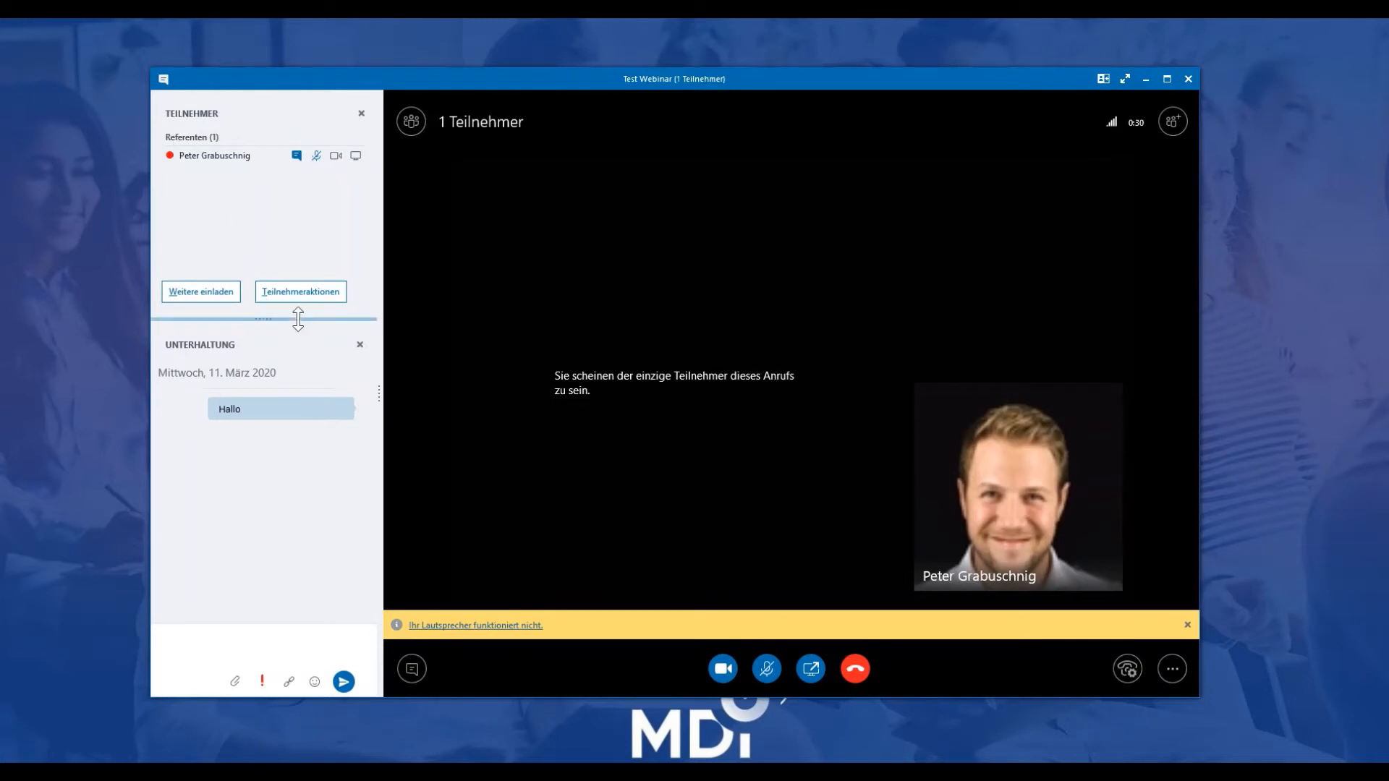
left_click_drag(299, 319, 299, 337)
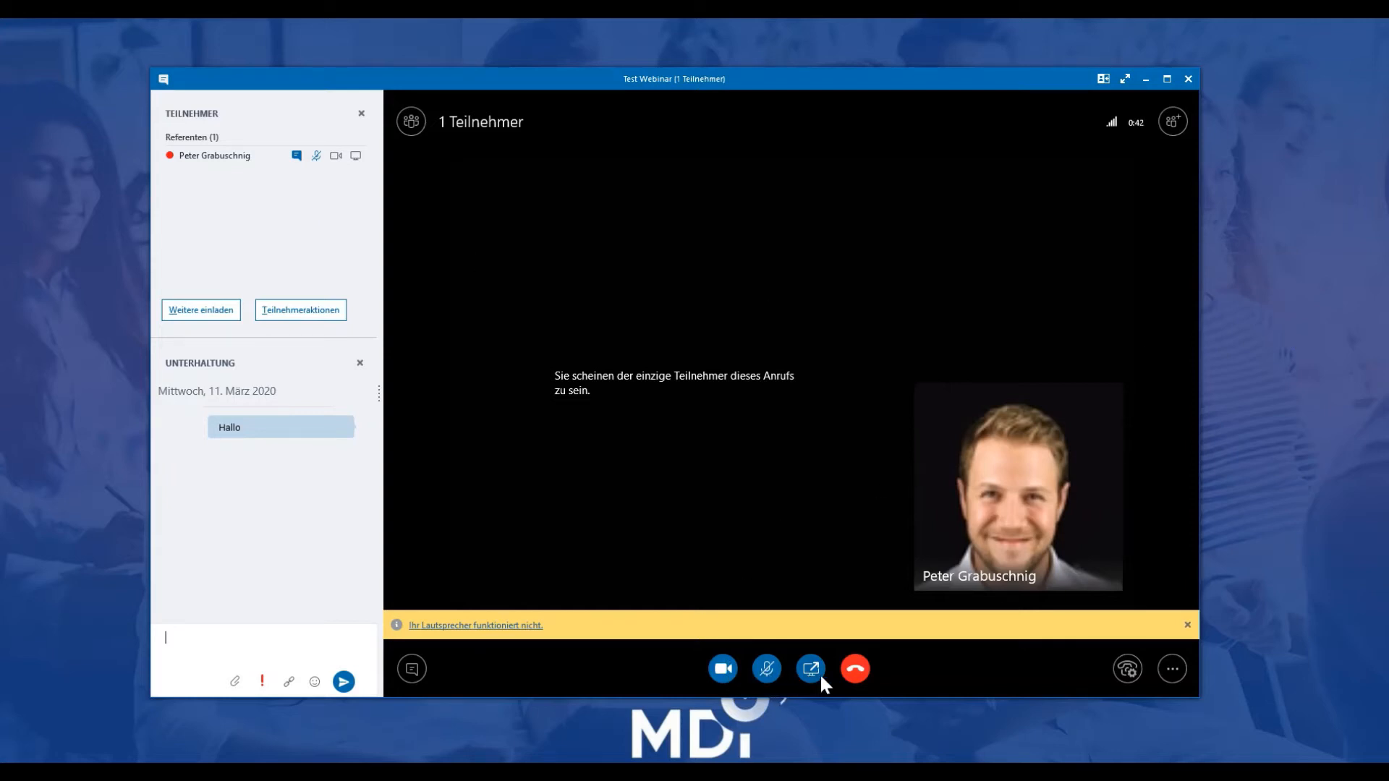
Step: Unmute the microphone and start the presenter's own video in the meeting
left_click(766, 668)
left_click(767, 669)
left_click(723, 669)
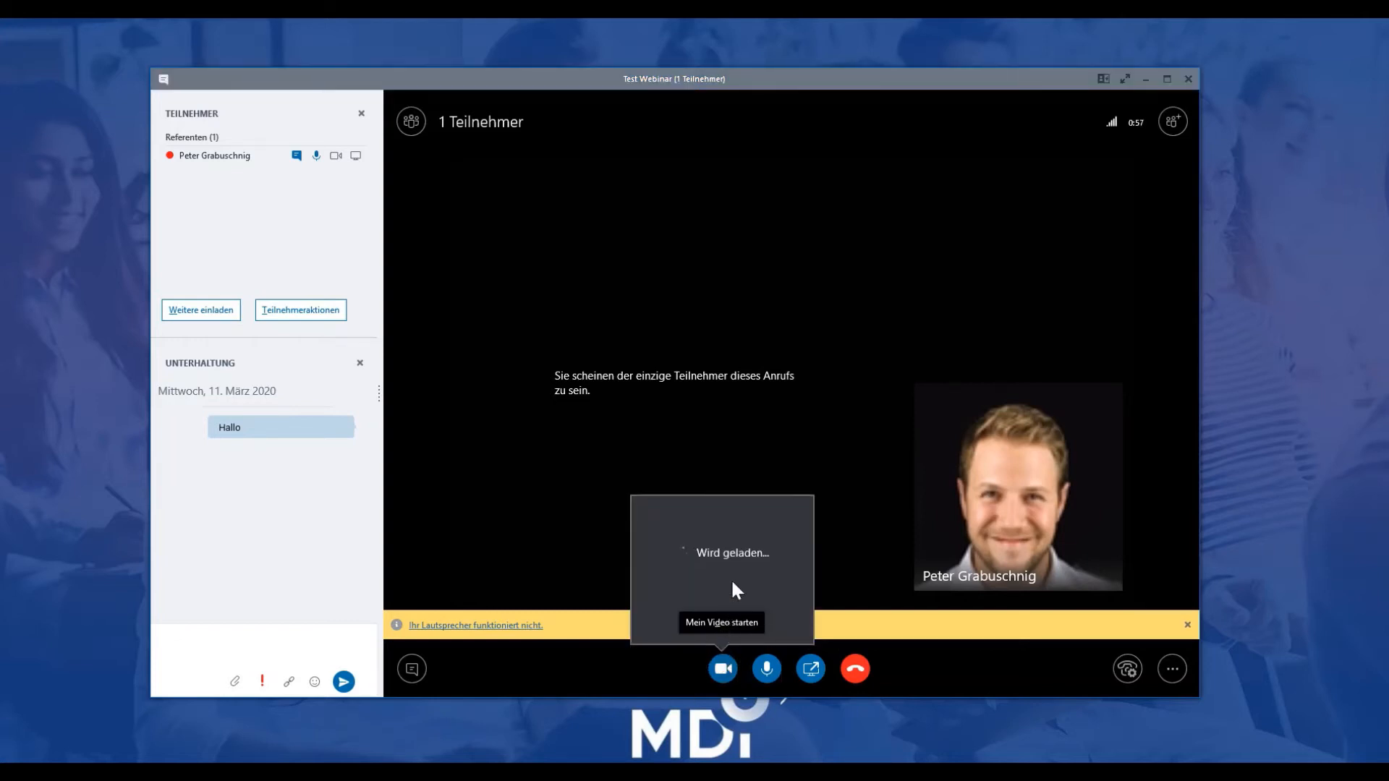
left_click(712, 623)
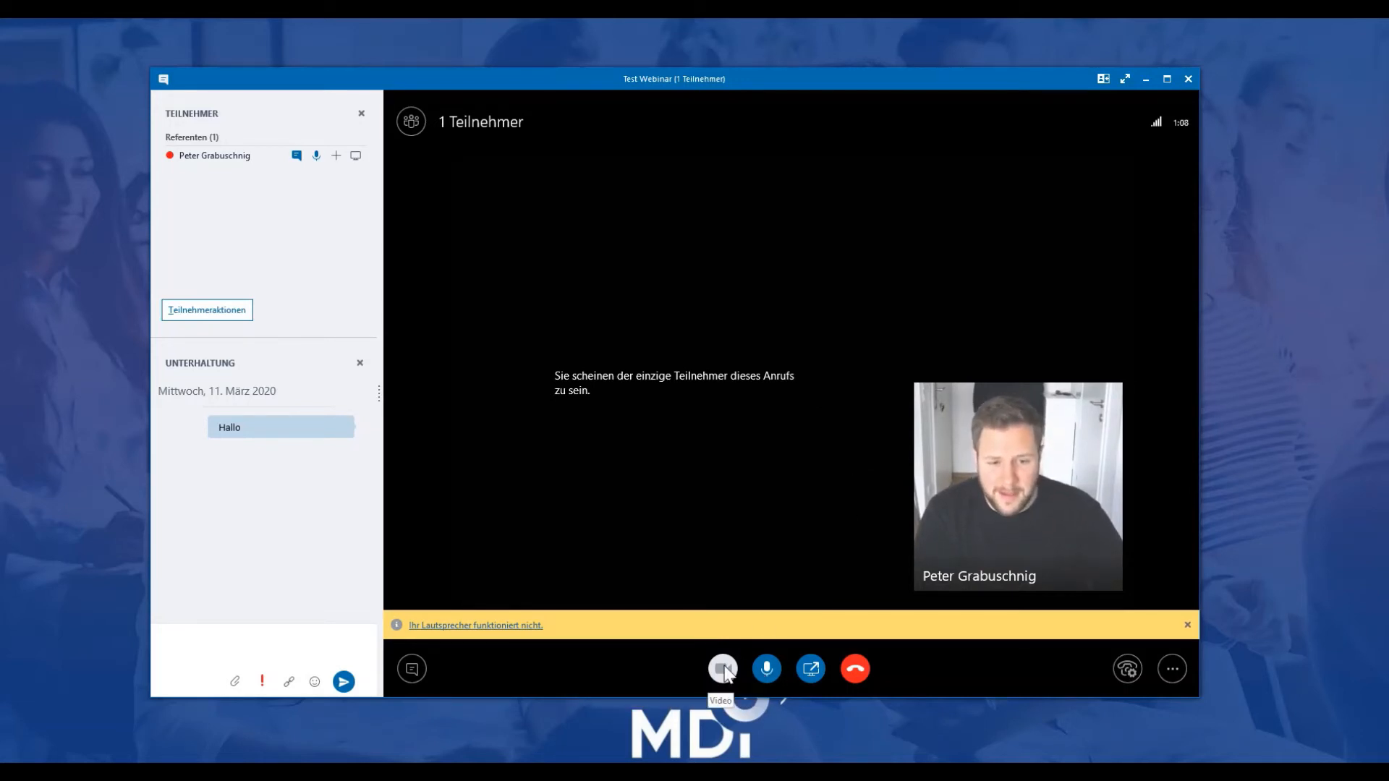
Step: Dismiss the speaker notification and pause the presenter's own video
left_click(1187, 624)
left_click(723, 669)
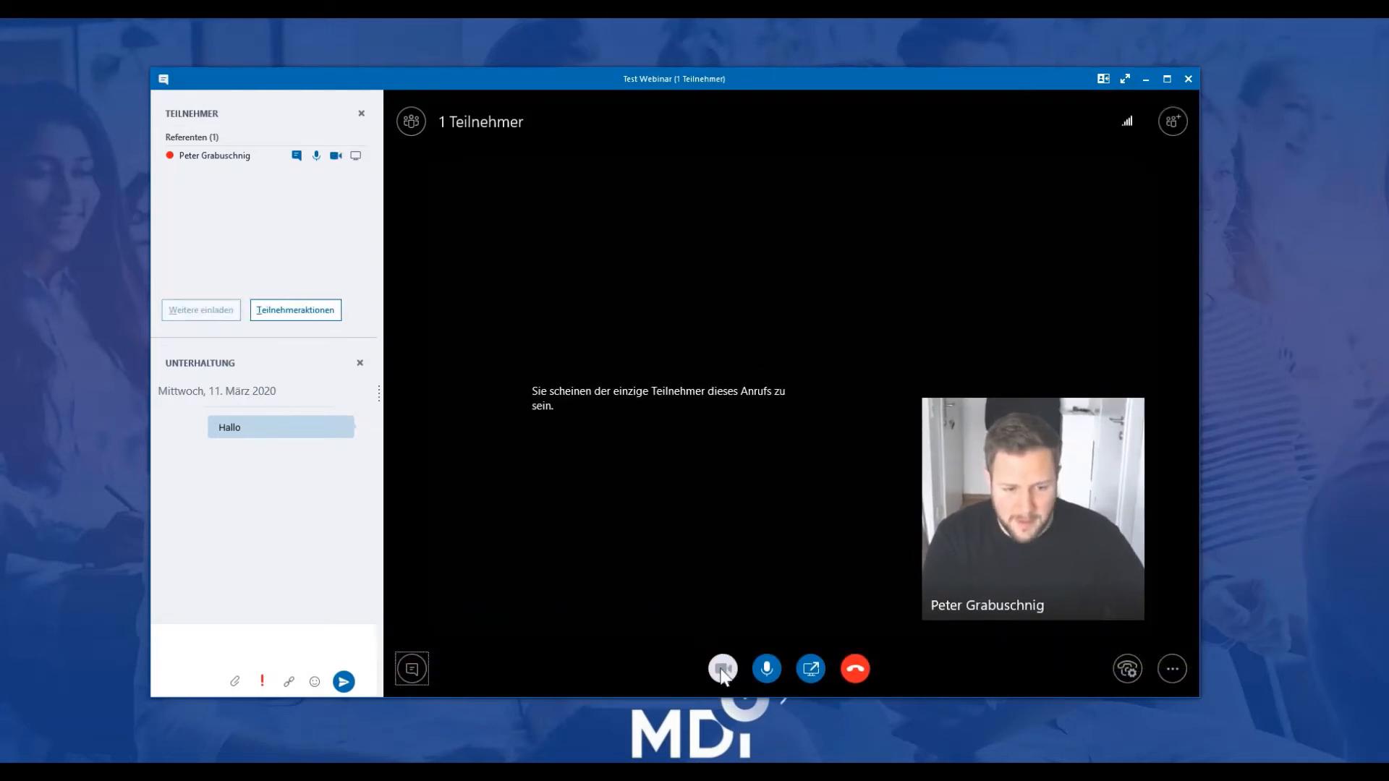
left_click(723, 670)
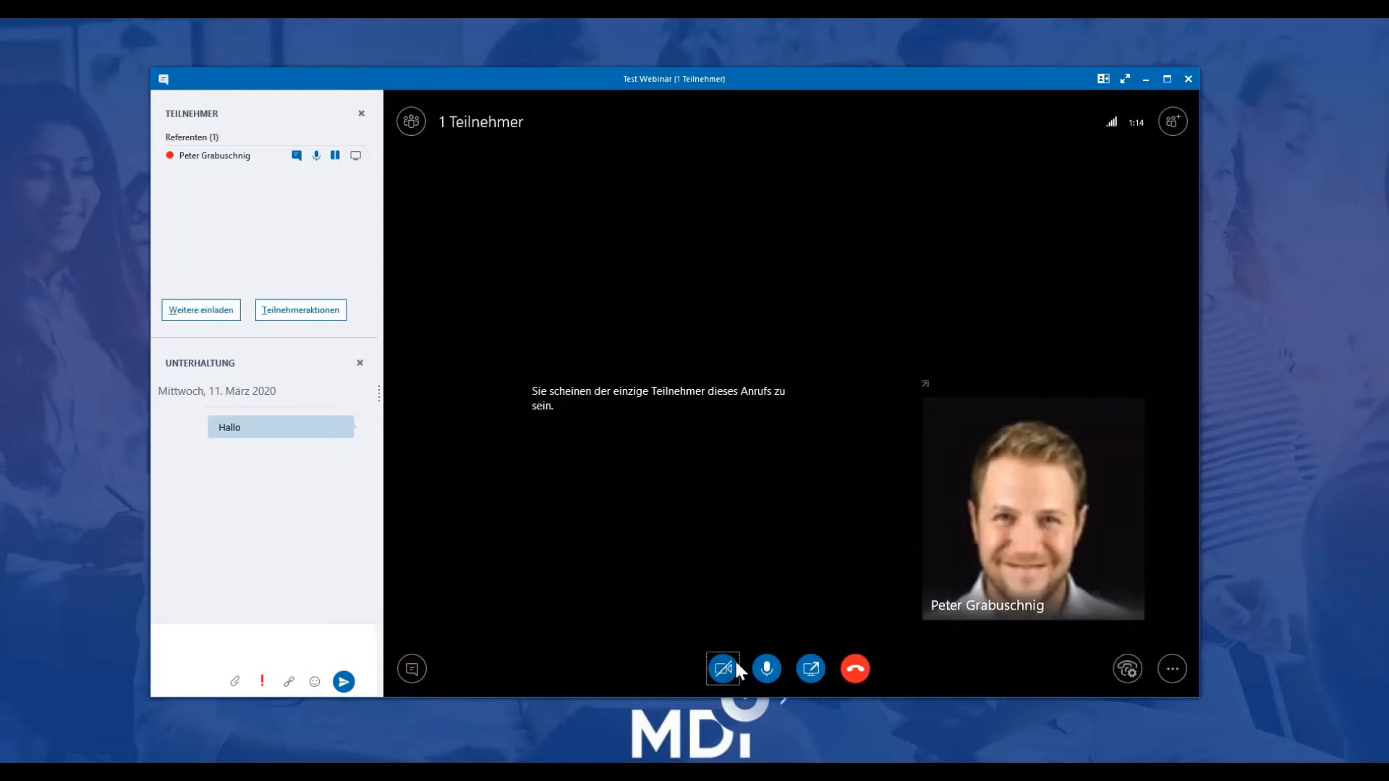
Step: Mute and unmute the microphone, and preview the camera image without starting the video
left_click(767, 669)
left_click(772, 672)
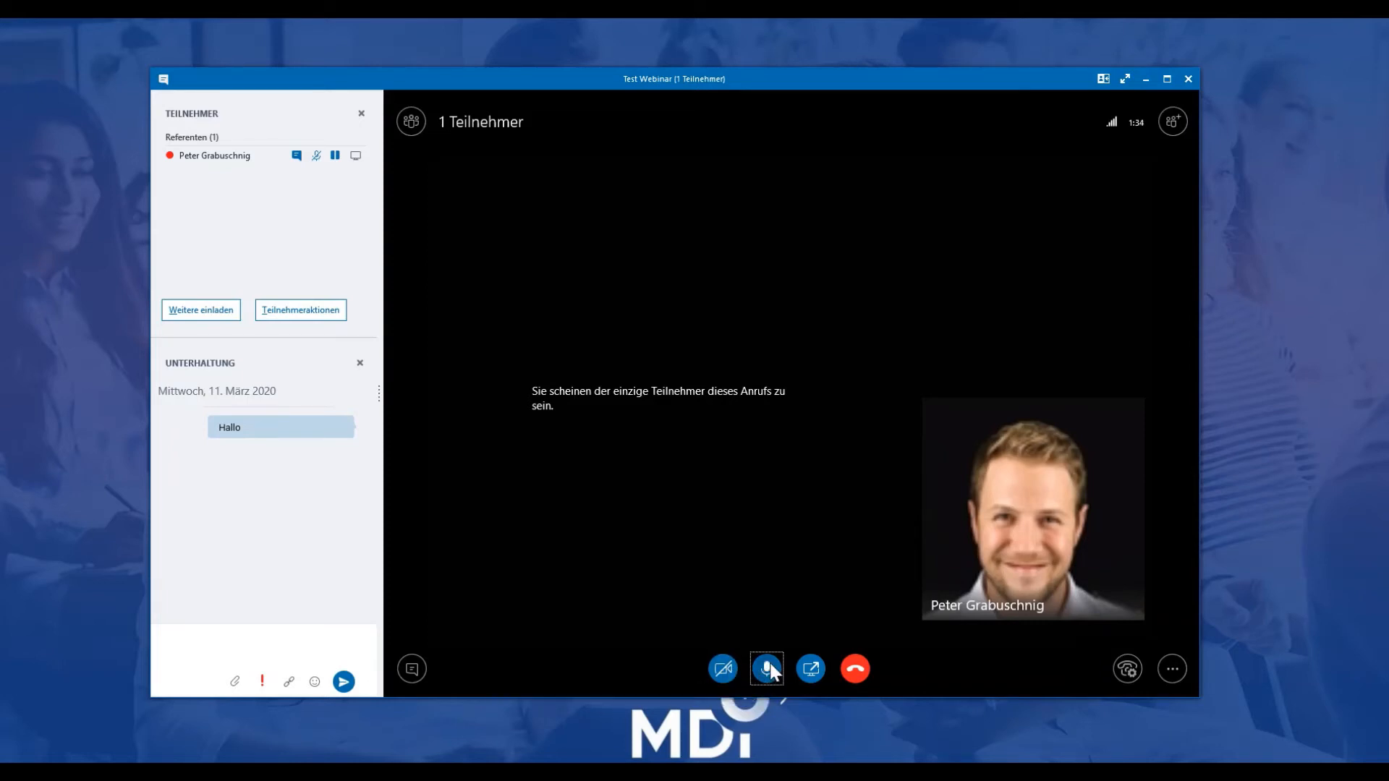
mouse_move(726, 666)
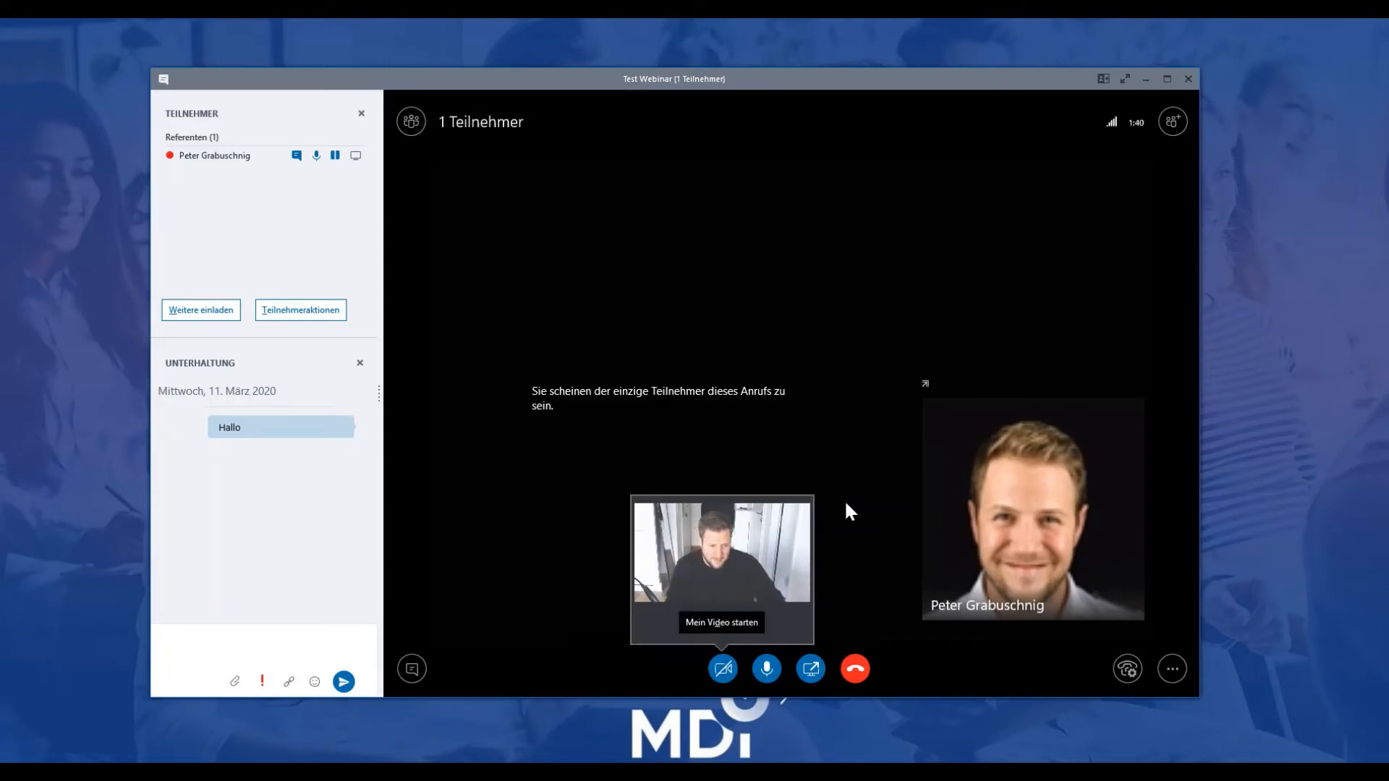
Step: Share the "How to Webinar_Masterclass" PowerPoint file from the Präsentation & Handout folder in the meeting
left_click(810, 667)
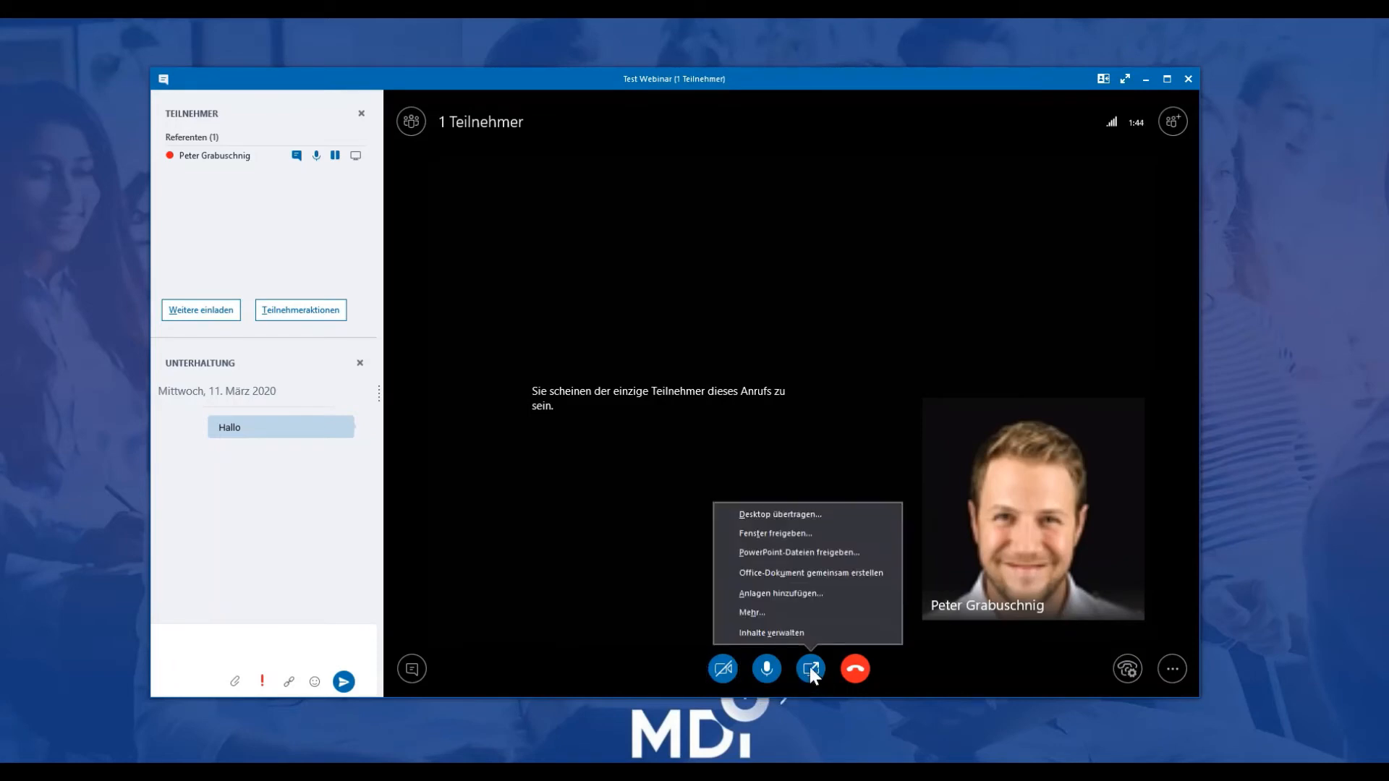
left_click(825, 554)
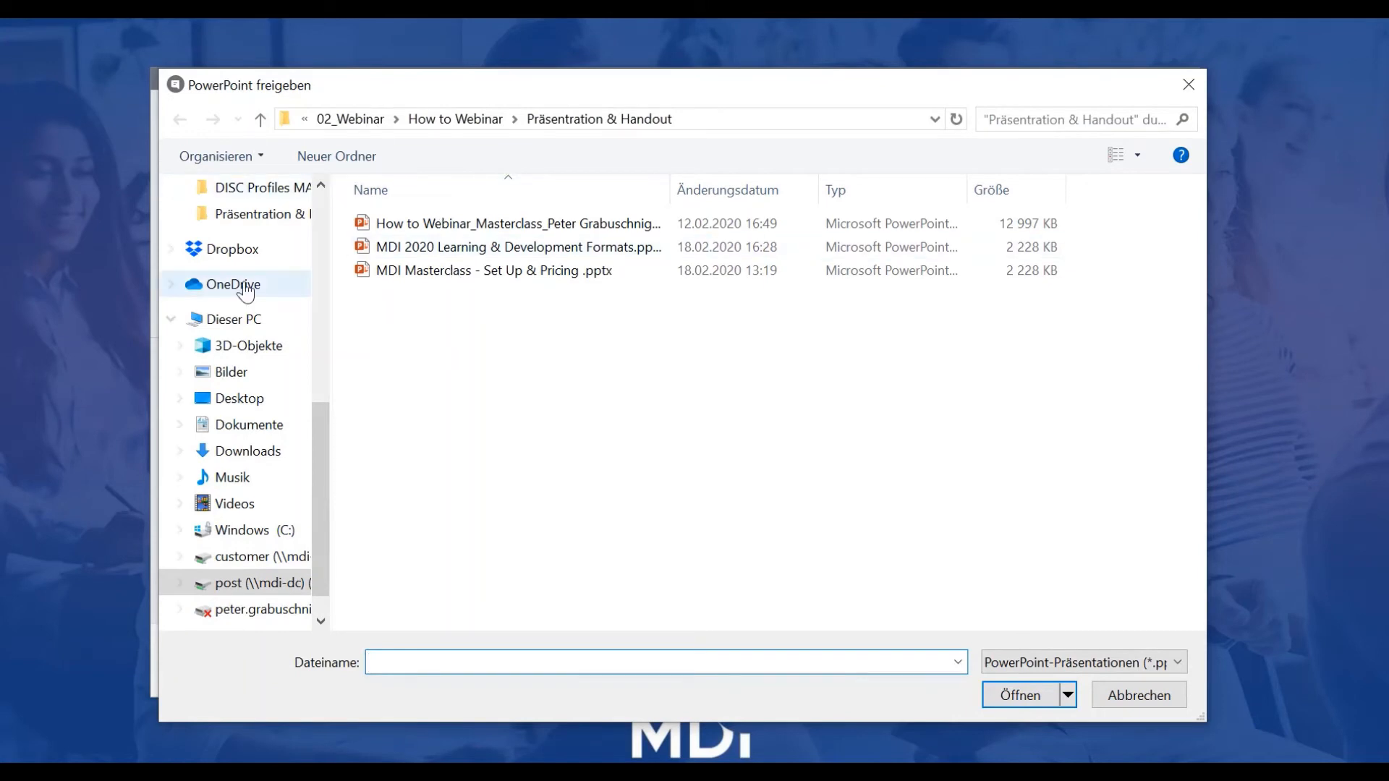
left_click(509, 223)
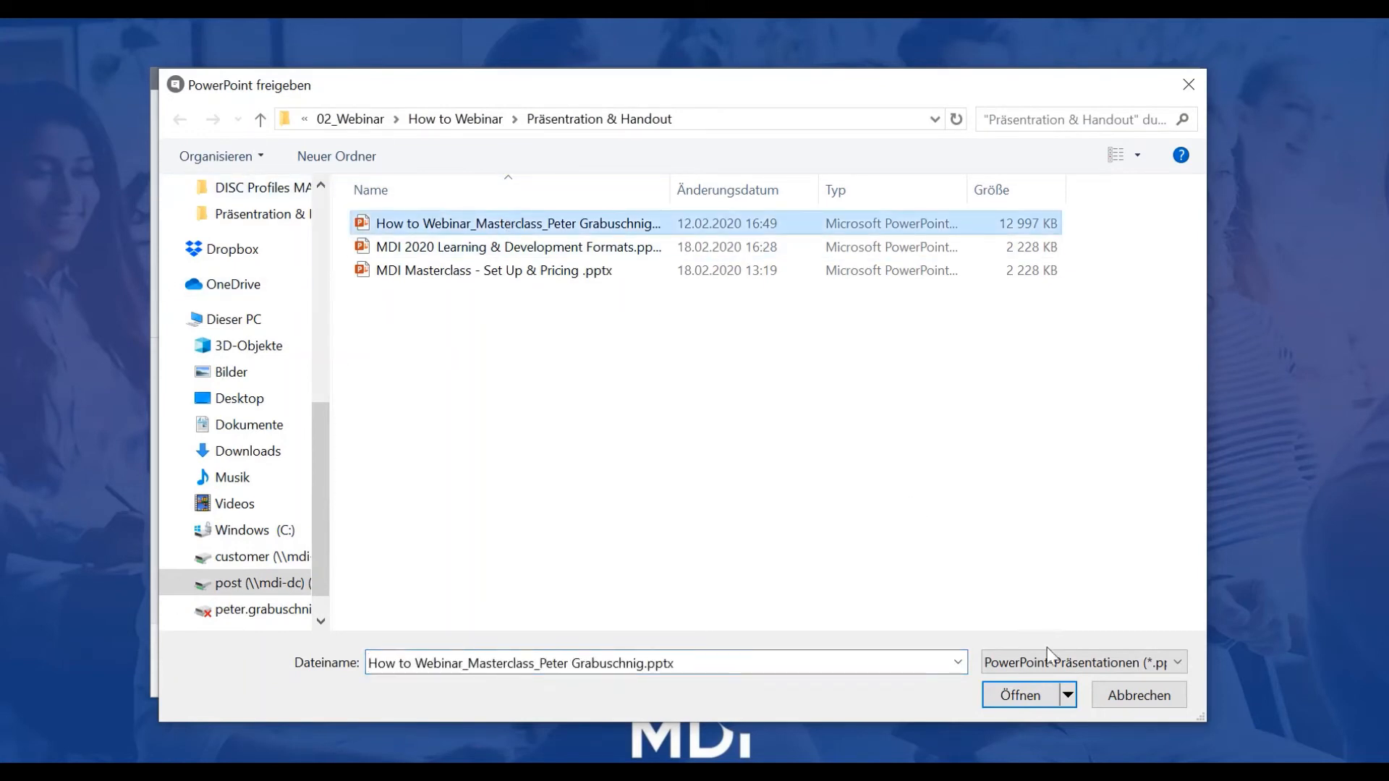
left_click(1020, 696)
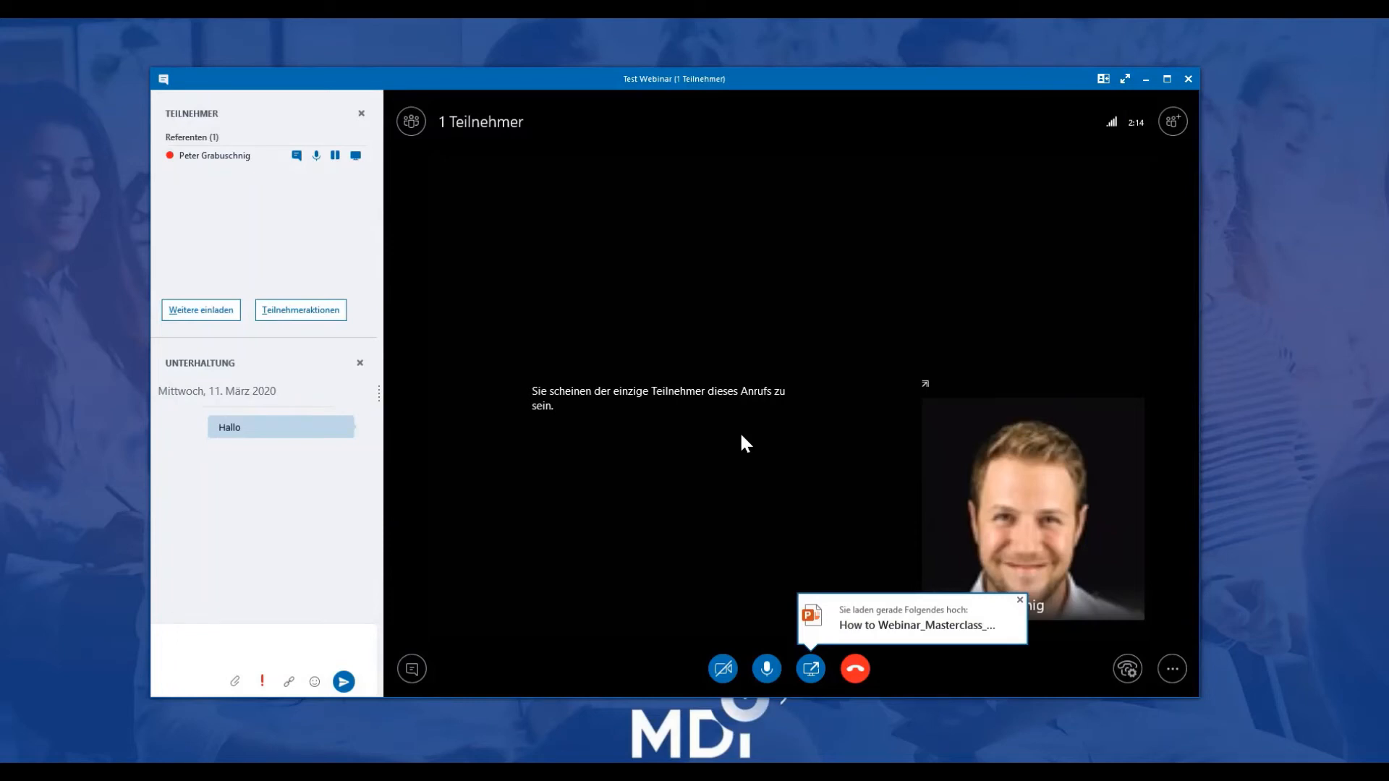
Step: Check the shared presentation's upload progress twice in the meeting's content management, closing it each time
left_click(813, 669)
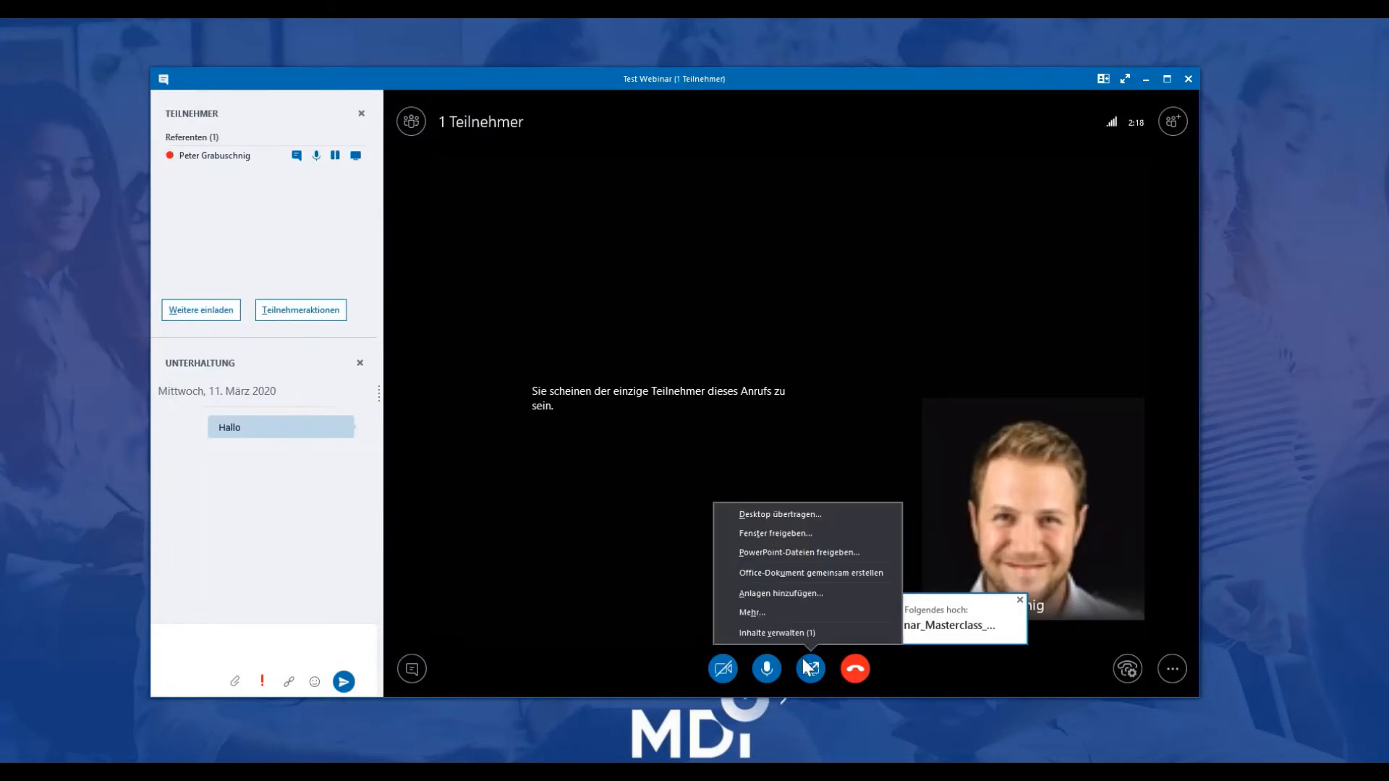
left_click(800, 633)
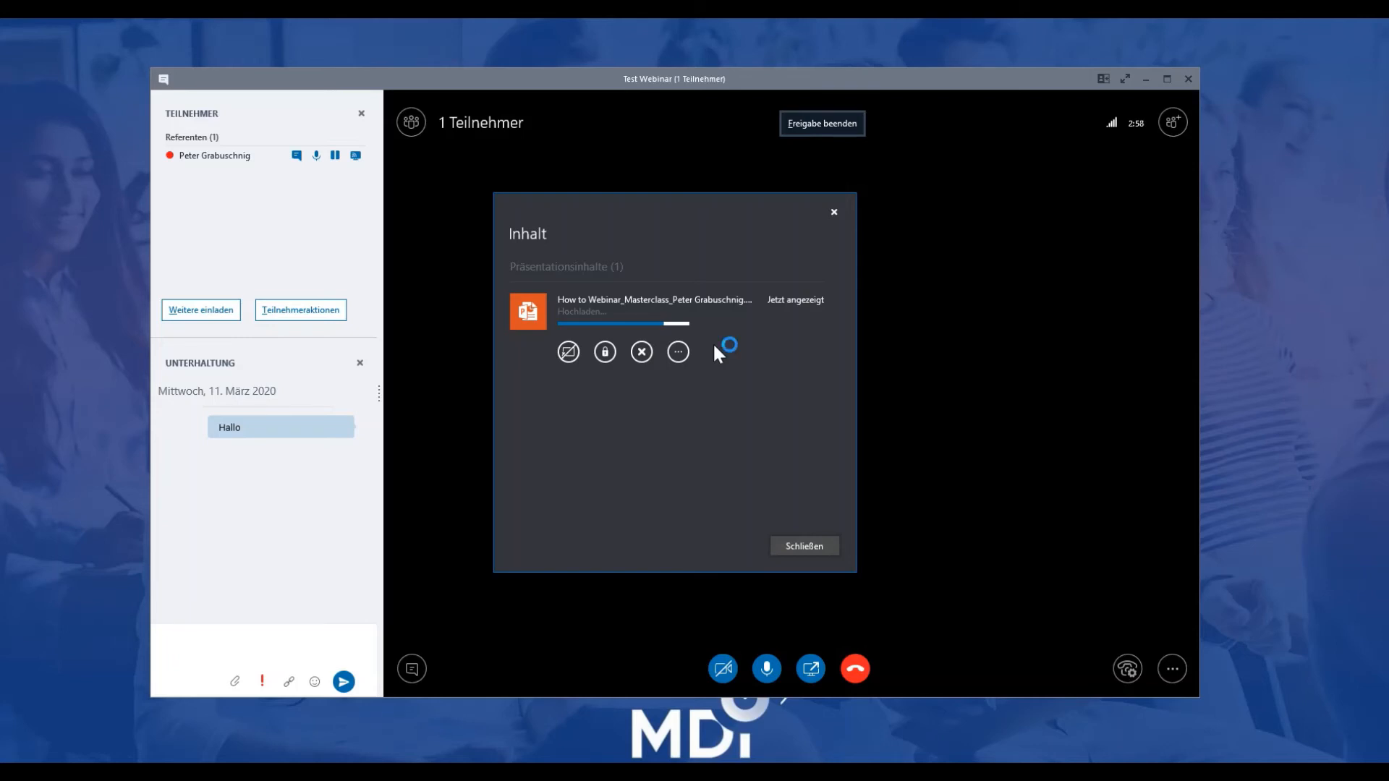
left_click(803, 546)
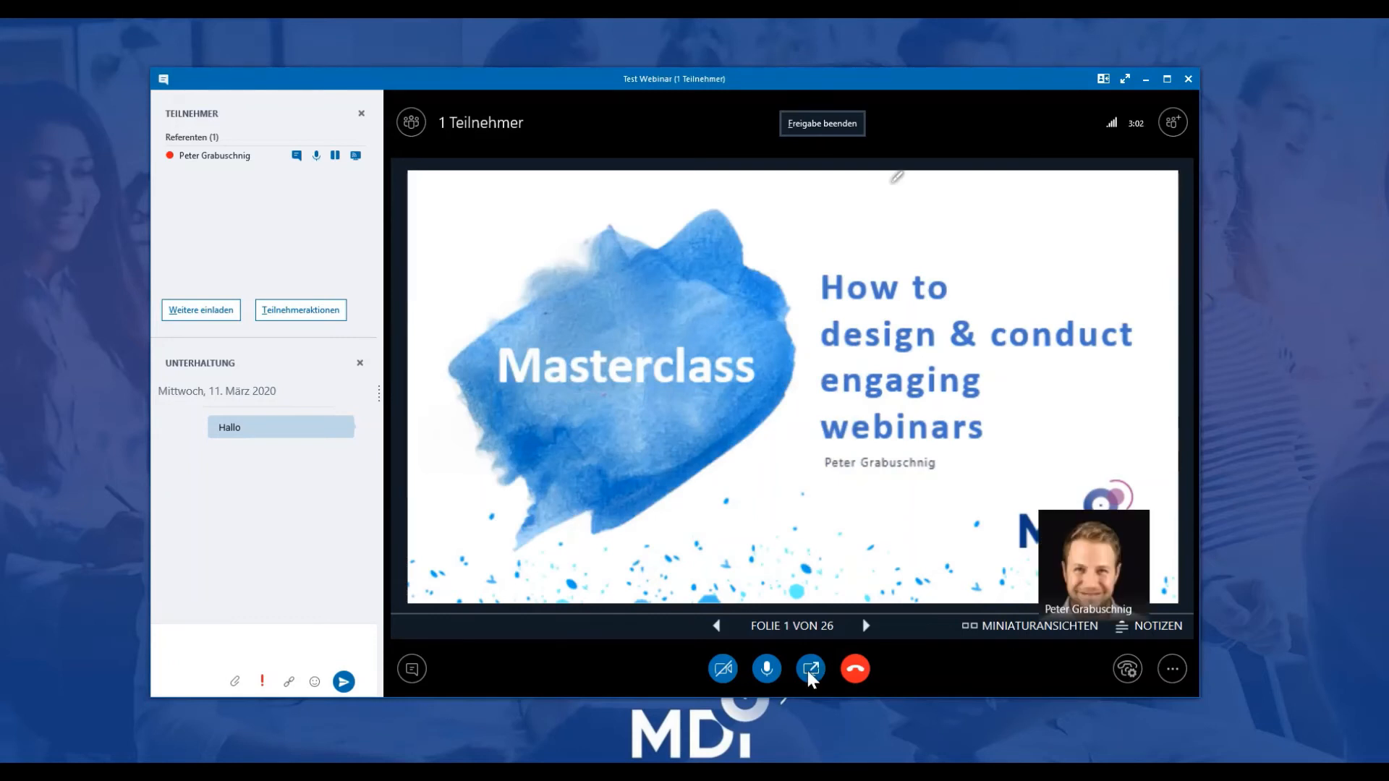
left_click(809, 670)
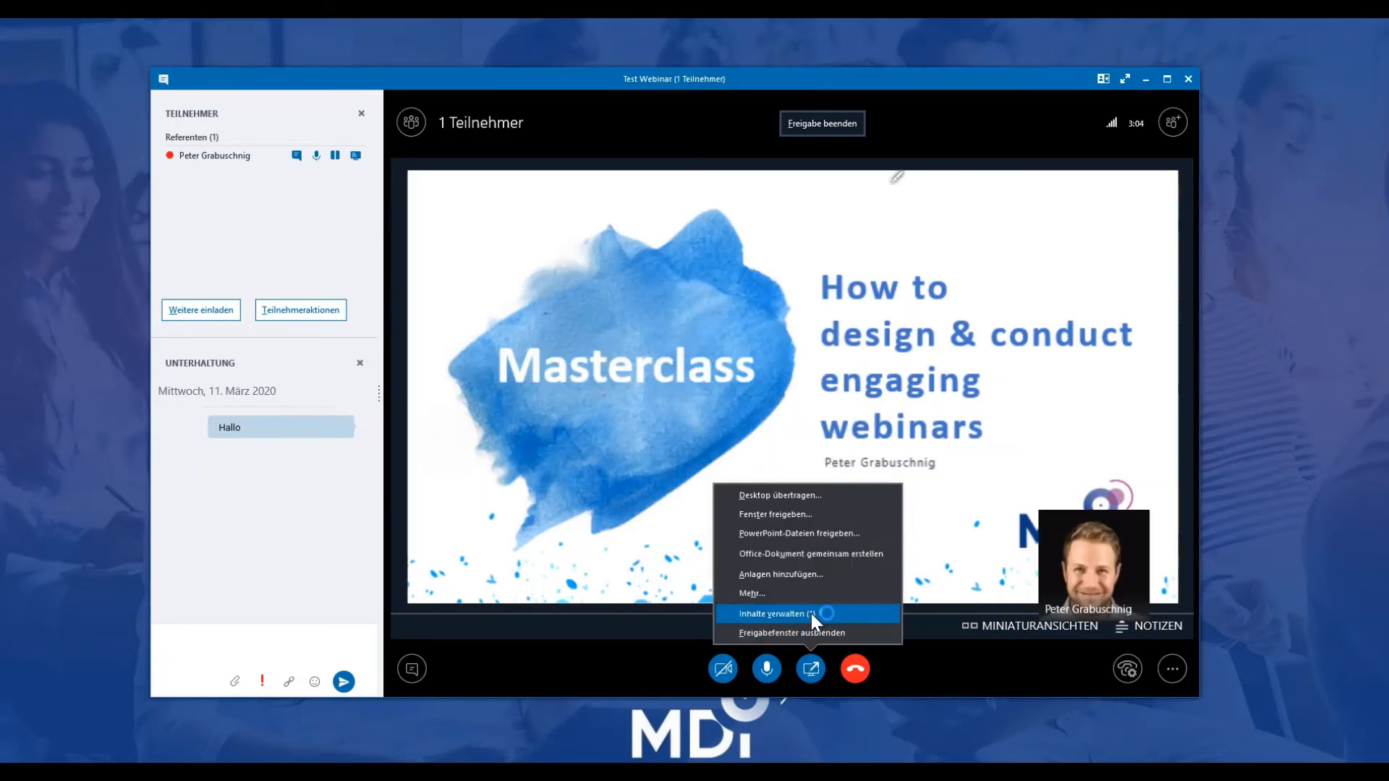
left_click(774, 614)
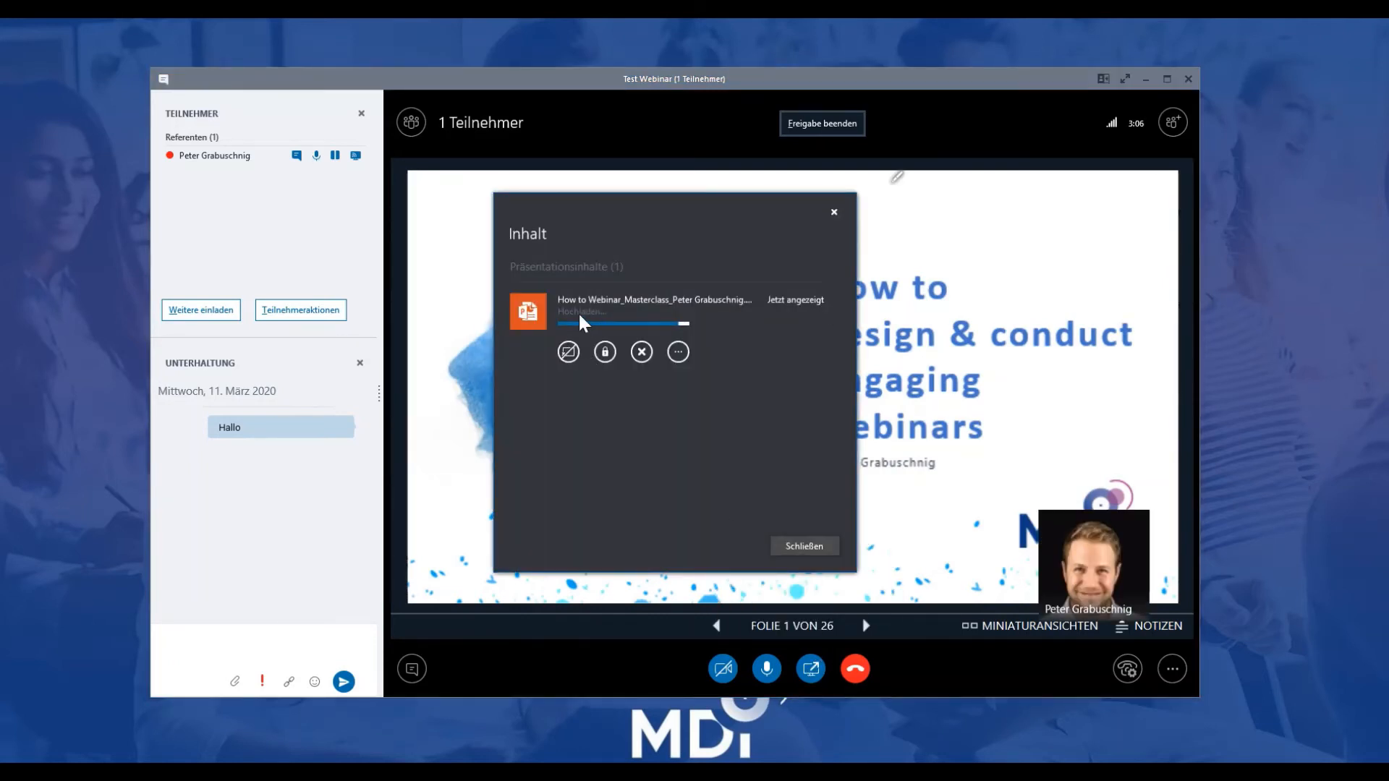
left_click(812, 541)
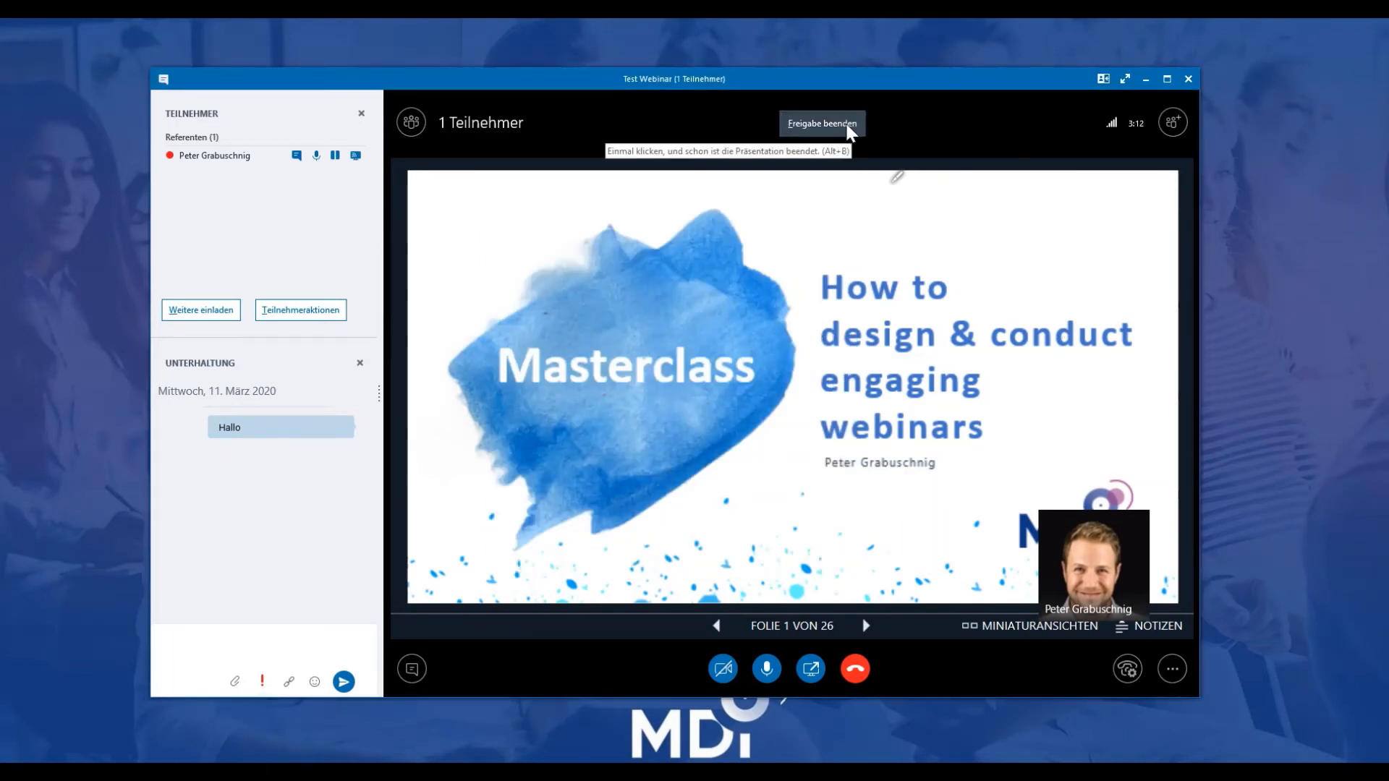
Step: Advance the shared presentation to slide 4
left_click(866, 628)
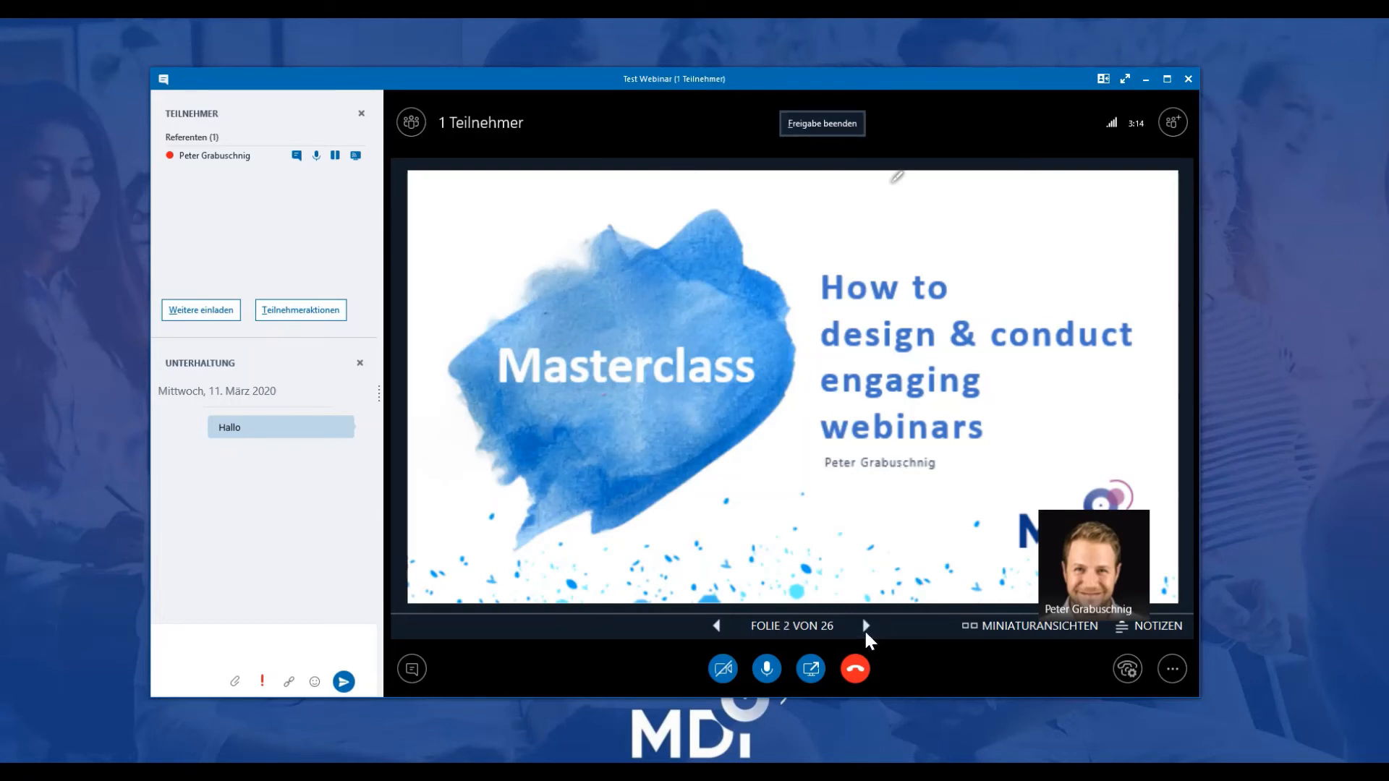
left_click(866, 628)
left_click(866, 627)
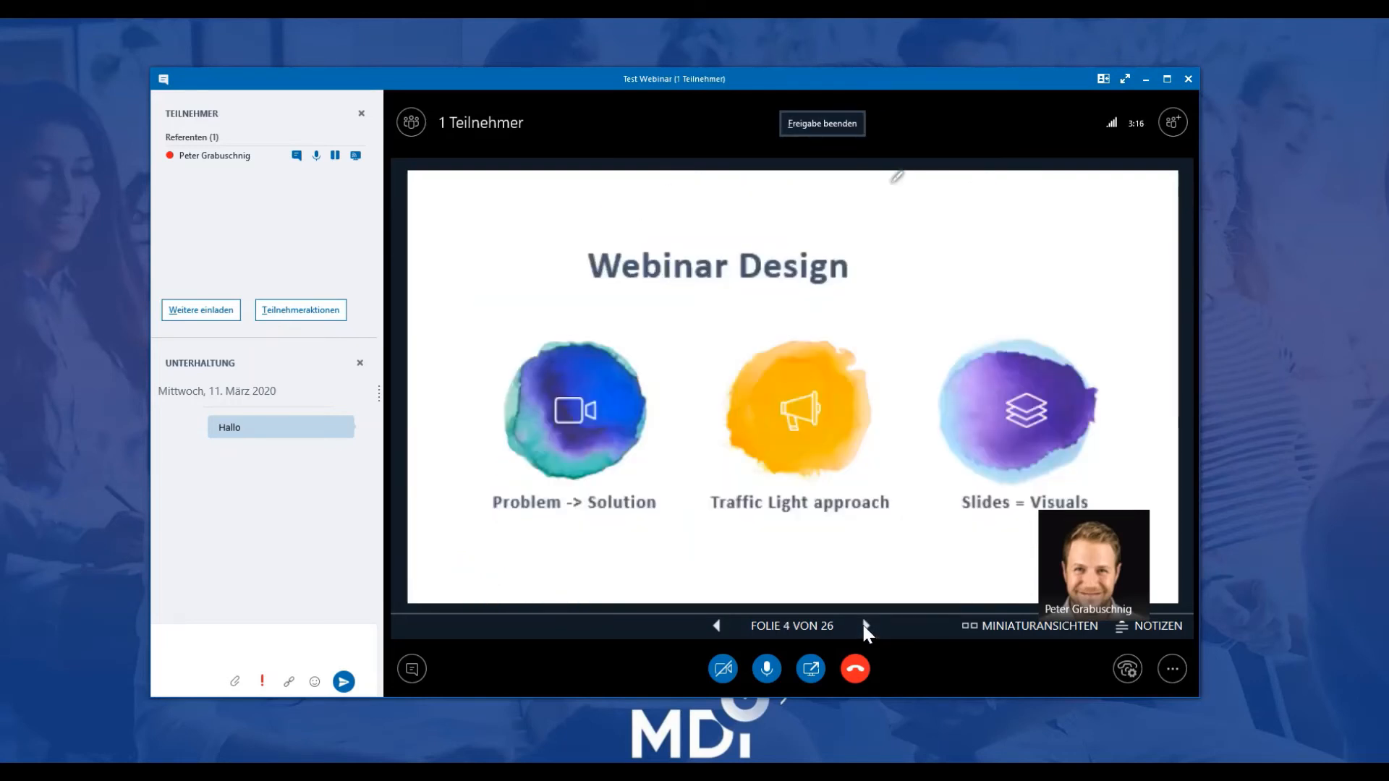